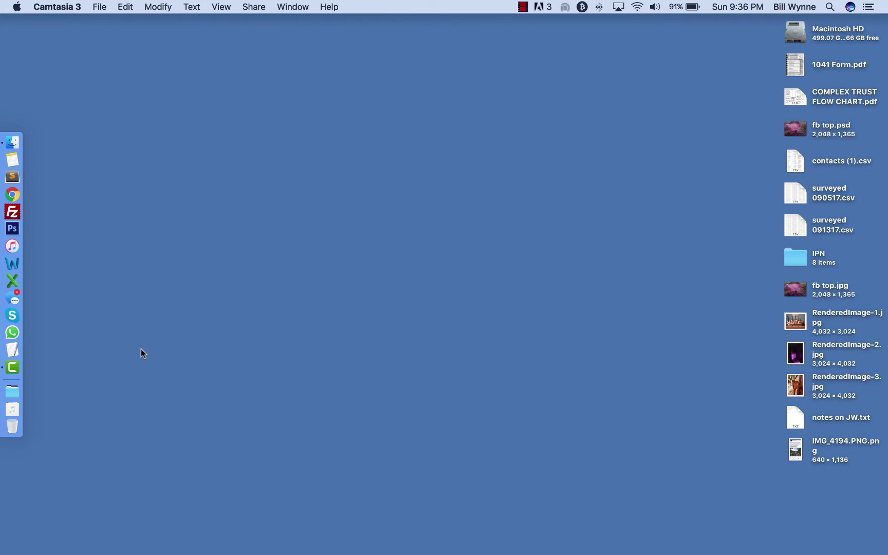
# Step: Launch the ProCurrency-Qt wallet from the applications folder and allow it to accept incoming network connections
pyautogui.click(13, 393)
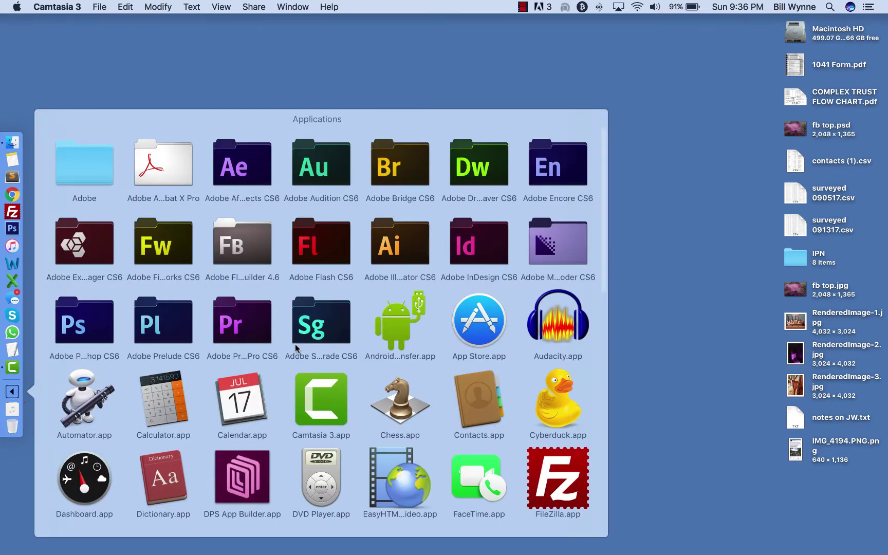
pyautogui.scroll(-5, 295, 344)
pyautogui.scroll(-5, 295, 344)
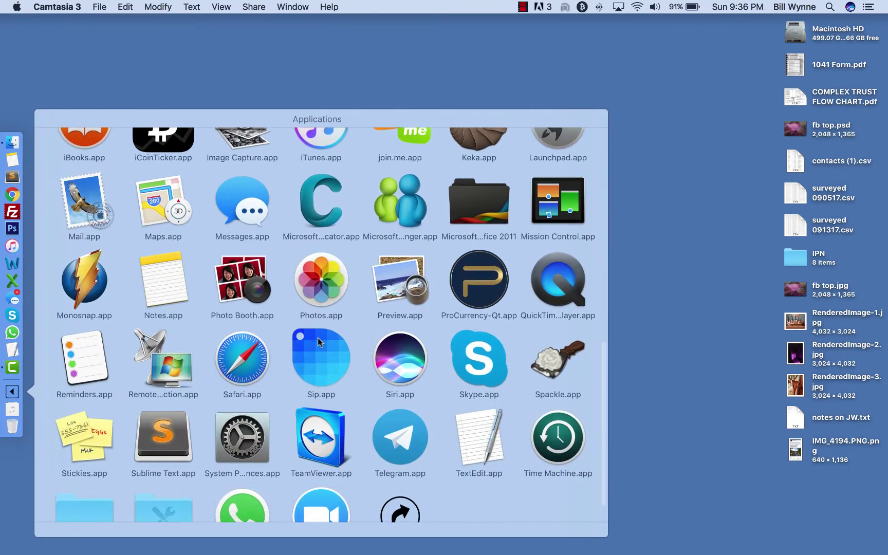
pyautogui.click(489, 285)
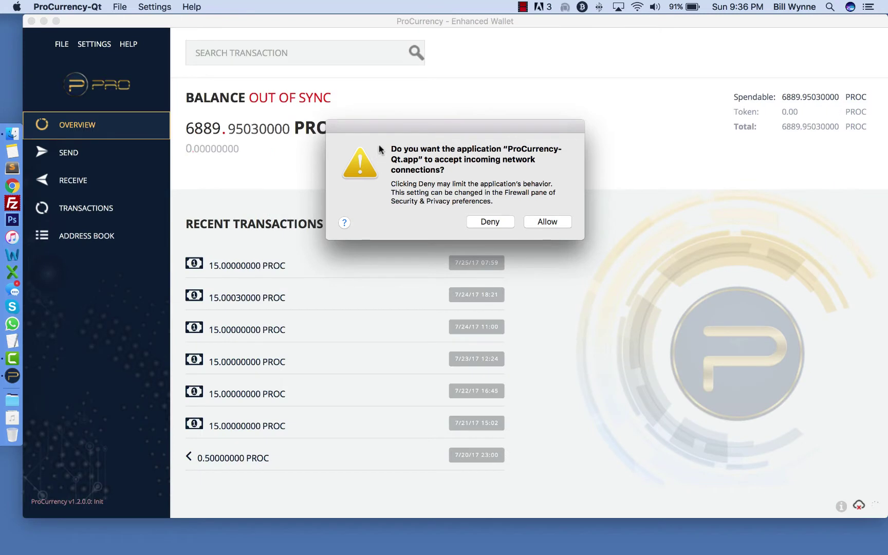
pyautogui.moveTo(395, 134); pyautogui.dragTo(433, 108)
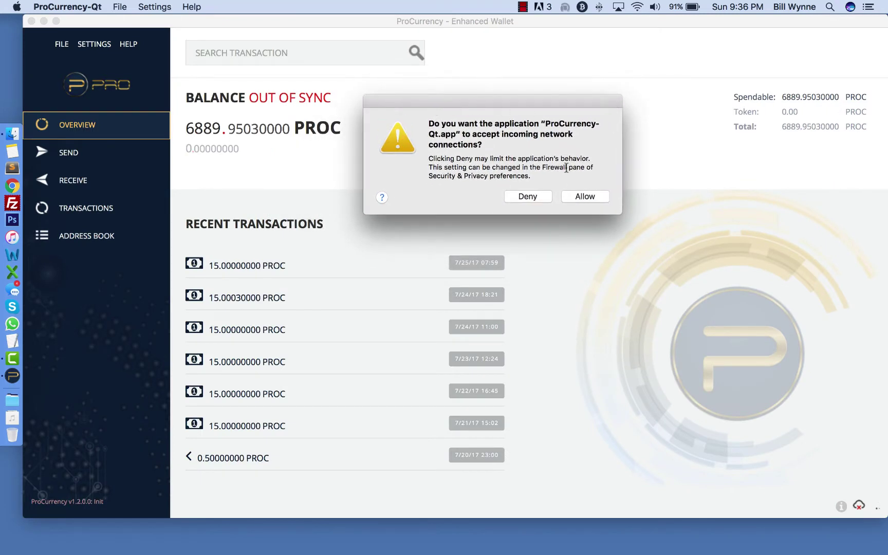
pyautogui.click(587, 198)
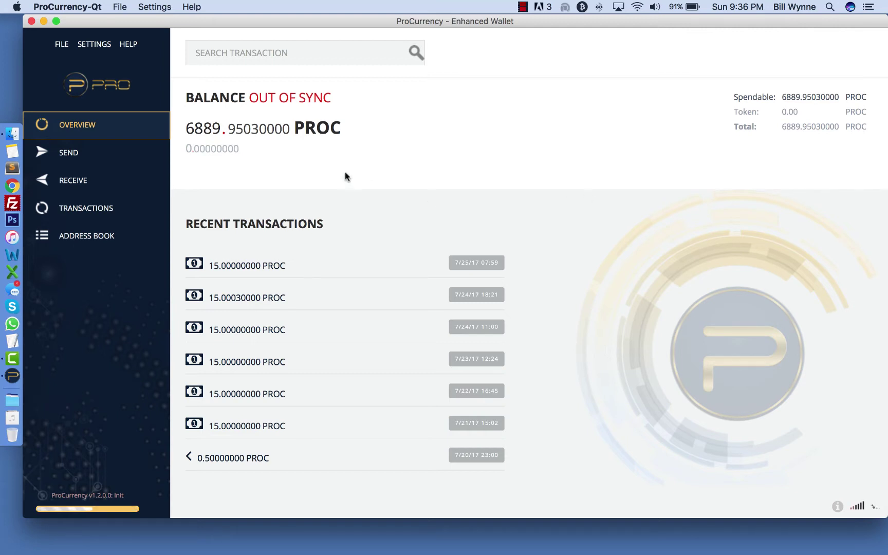
# Step: Shrink the wallet window and move it so the desktop files beside it are uncovered
pyautogui.moveTo(22, 16); pyautogui.dragTo(226, 60)
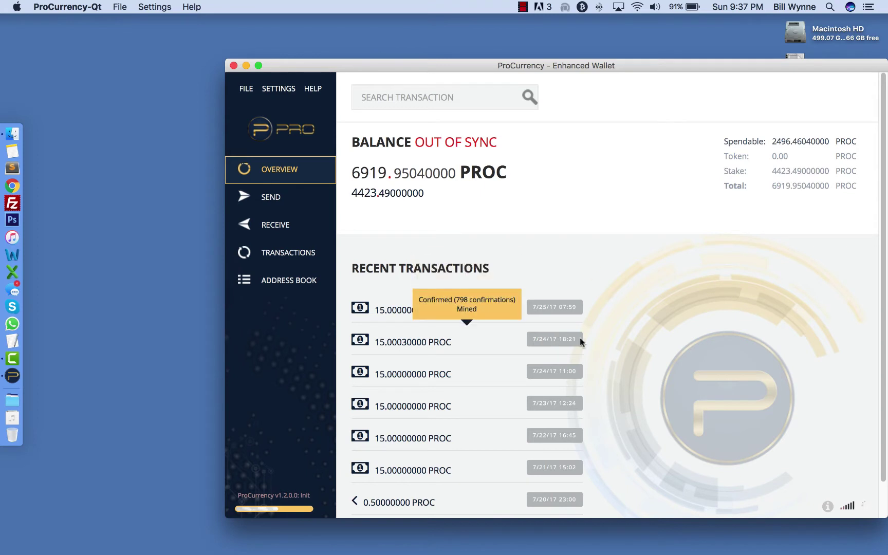
pyautogui.moveTo(870, 508)
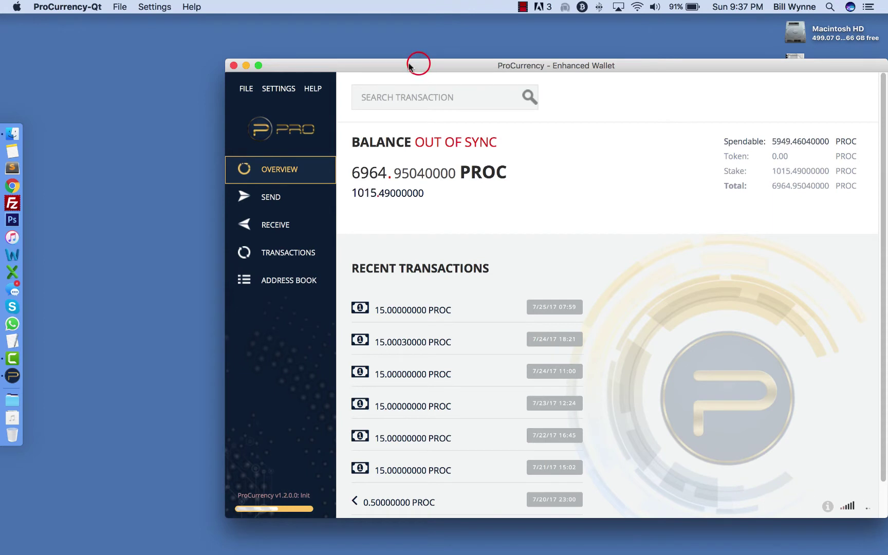
pyautogui.click(247, 90)
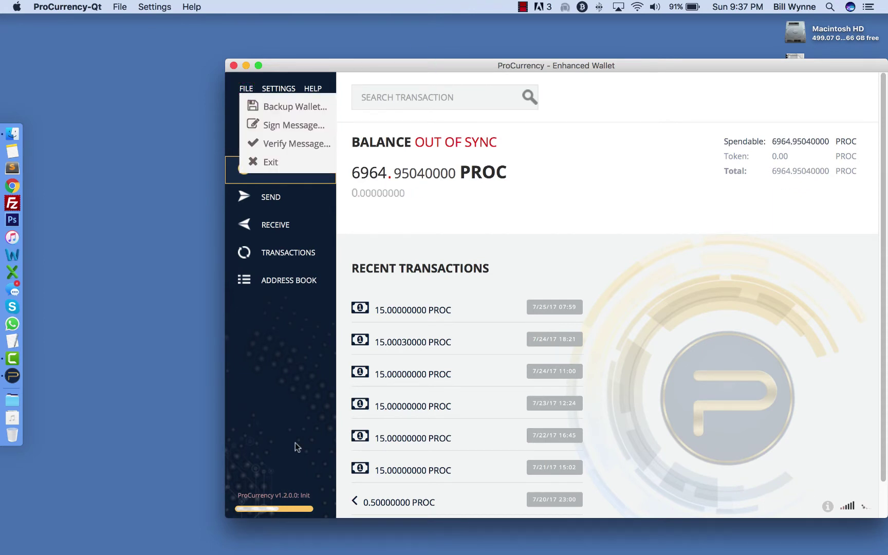
pyautogui.click(283, 488)
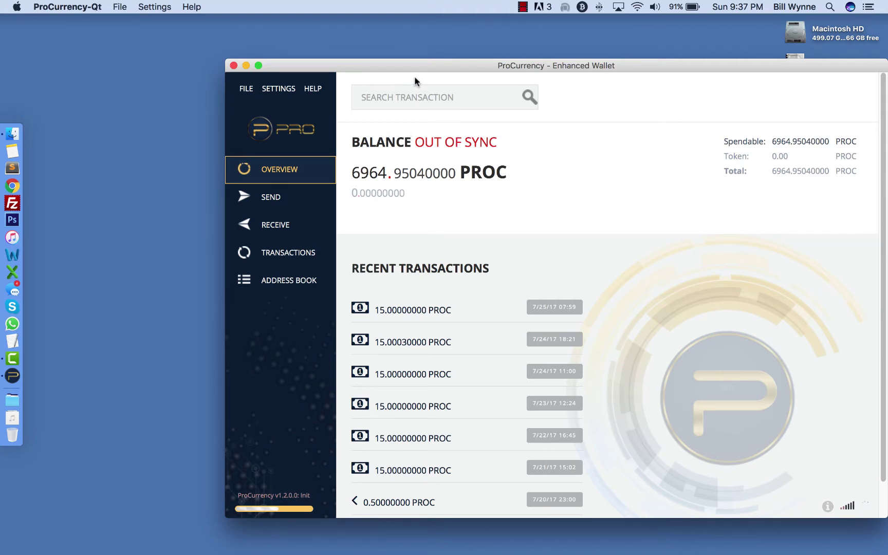
pyautogui.moveTo(421, 63); pyautogui.dragTo(321, 62)
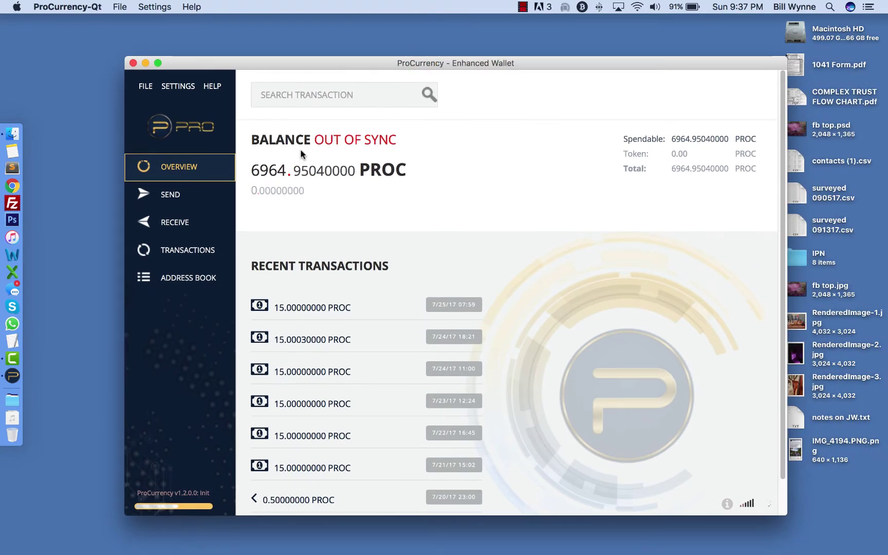
# Step: Back up the wallet to the Desktop under the file name wallet
pyautogui.click(145, 86)
pyautogui.click(176, 104)
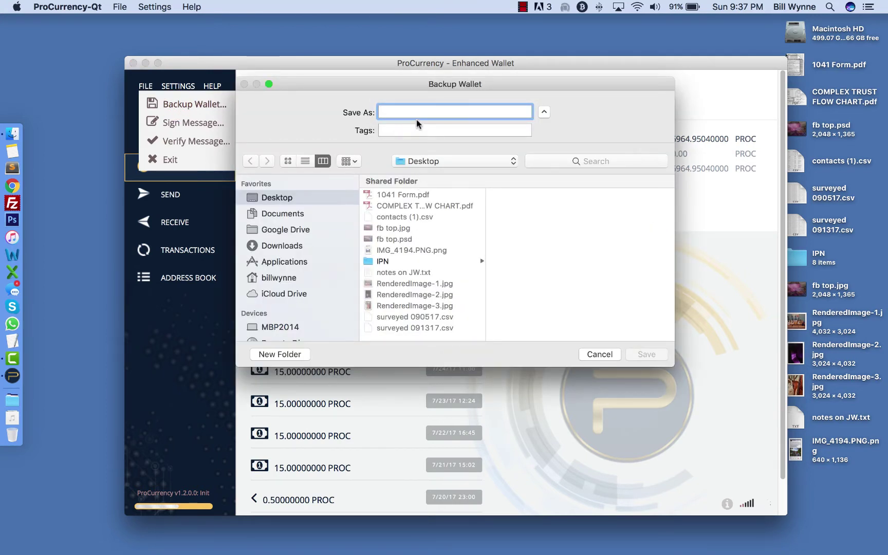
pyautogui.write('wallet')
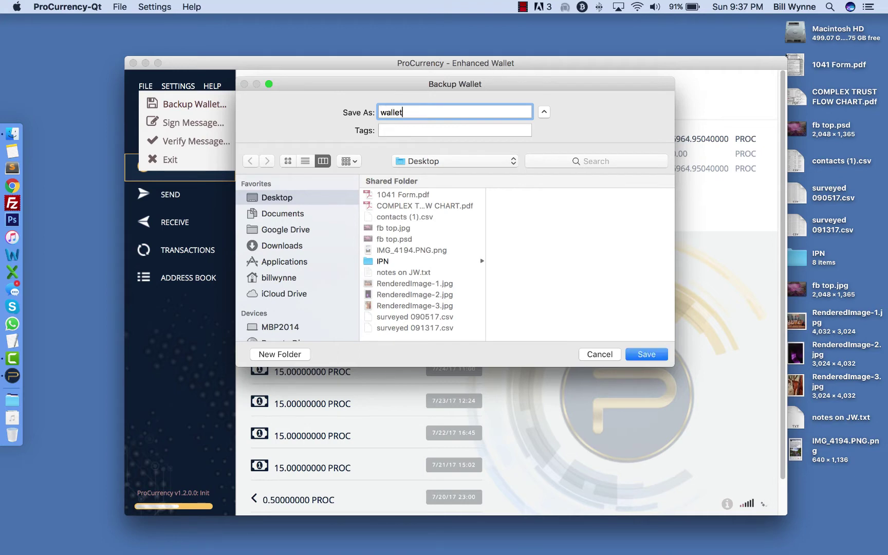
pyautogui.press('Return')
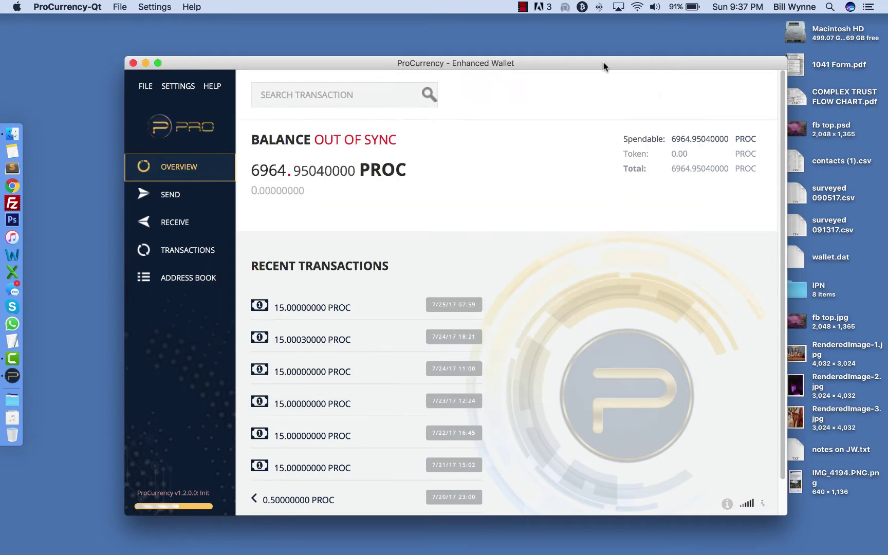
# Step: Move the wallet window clear of the desktop files, quit the wallet and select the wallet.dat backup on the desktop
pyautogui.moveTo(603, 62); pyautogui.dragTo(561, 48)
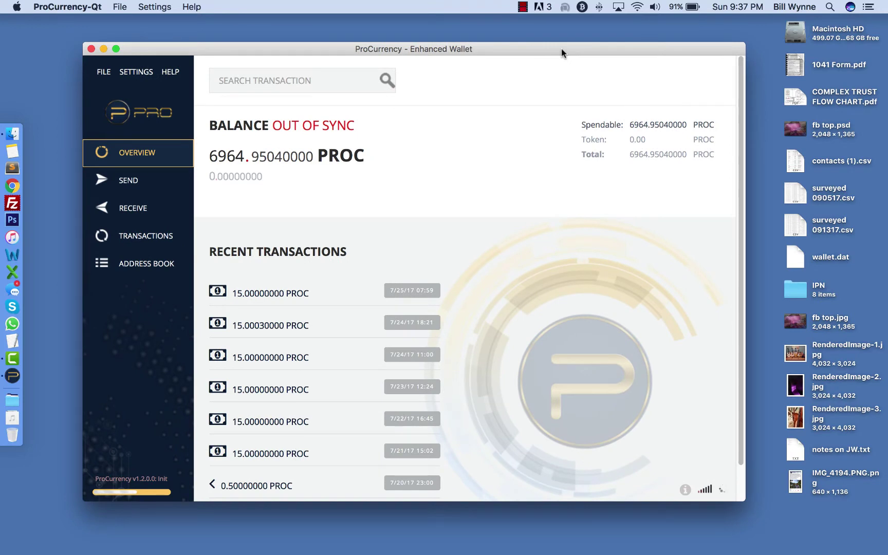
pyautogui.moveTo(555, 47); pyautogui.dragTo(575, 49)
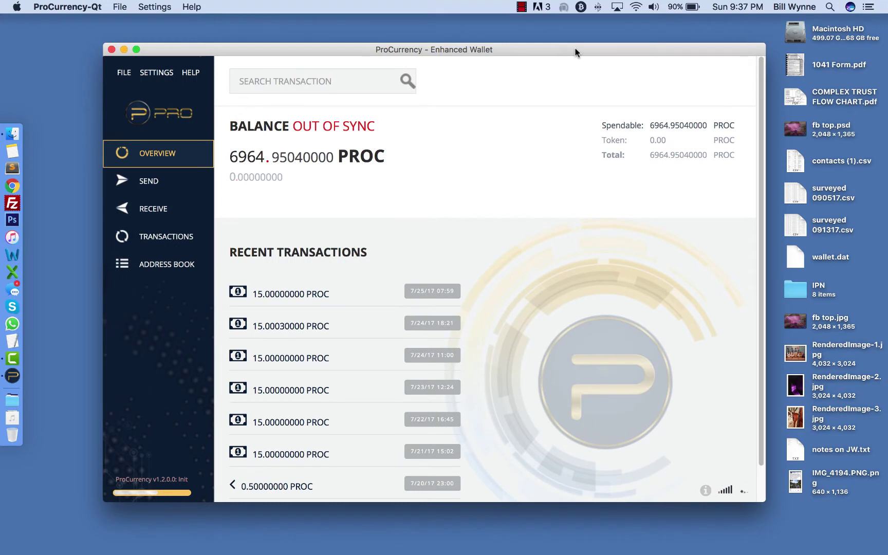
pyautogui.hotkey('ctrl', 'F2')
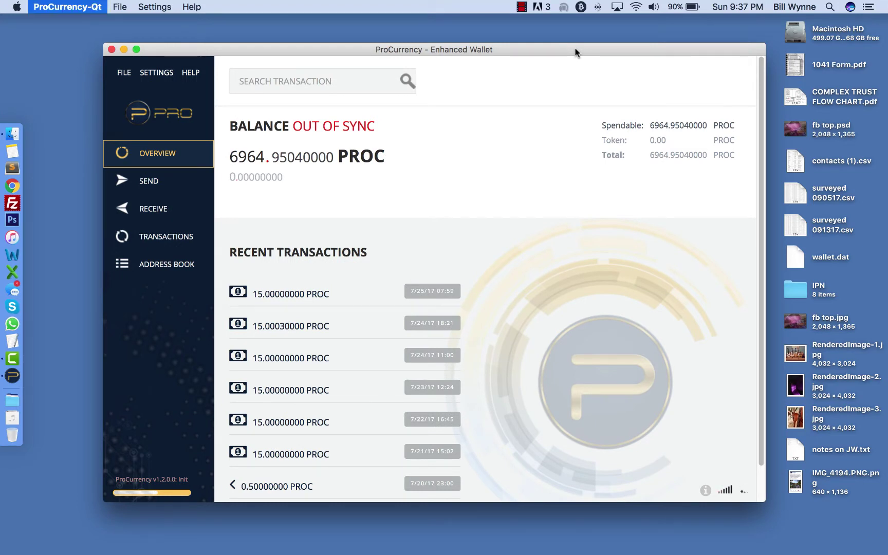
pyautogui.press('super+q')
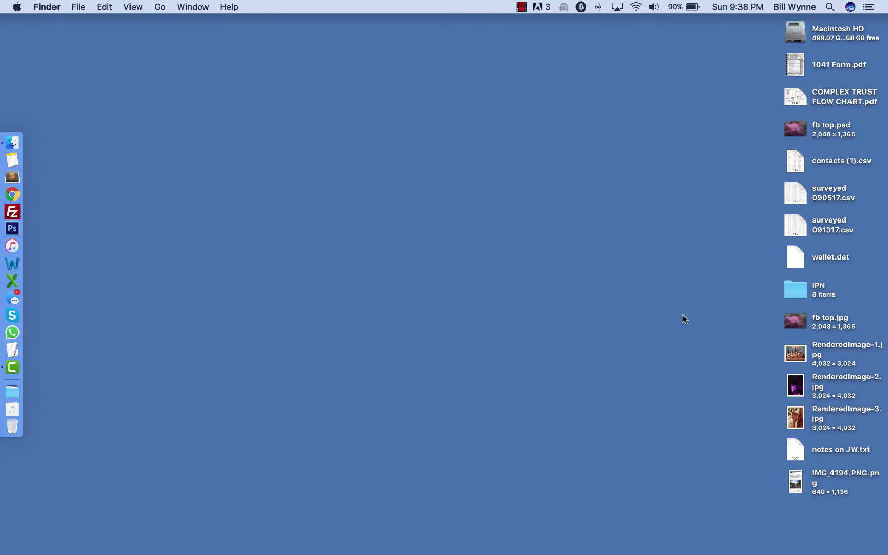
pyautogui.click(833, 259)
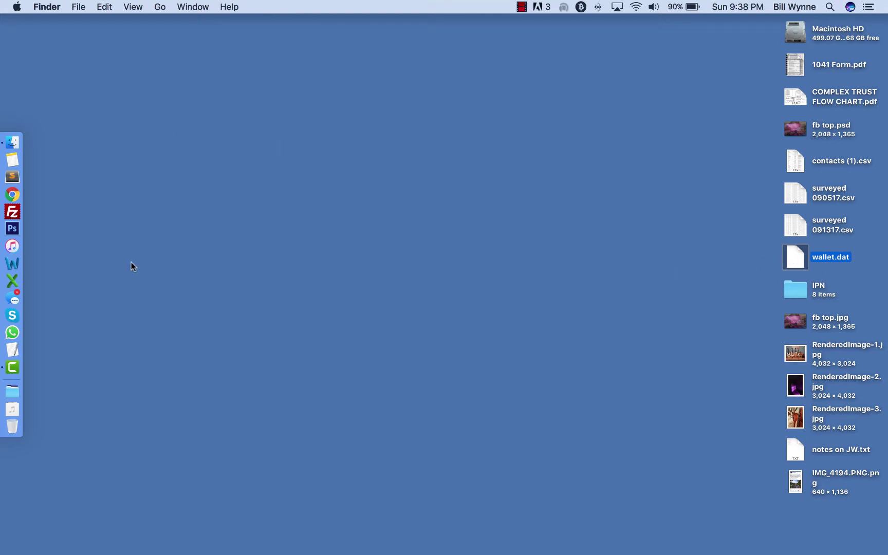
# Step: Switch to Chrome and open procommerce.io in a new tab
pyautogui.click(12, 195)
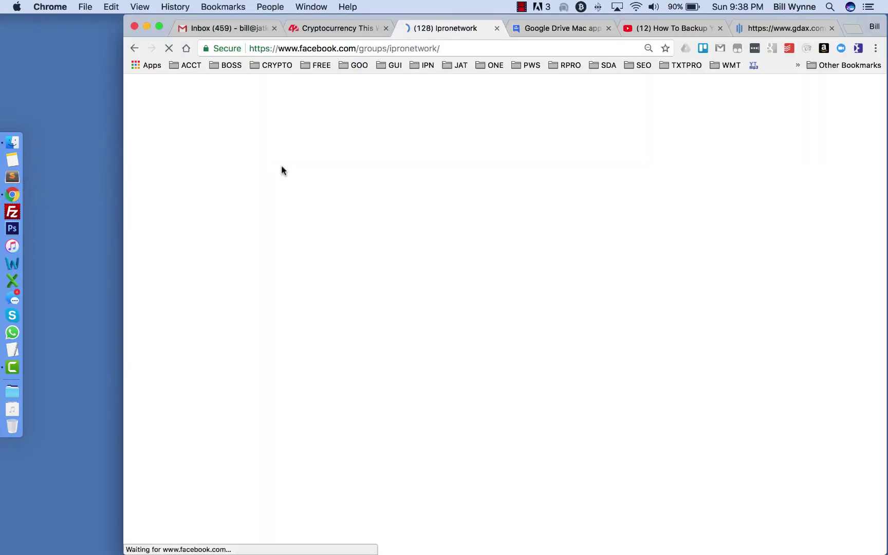
pyautogui.click(850, 29)
pyautogui.write('procommerce.io')
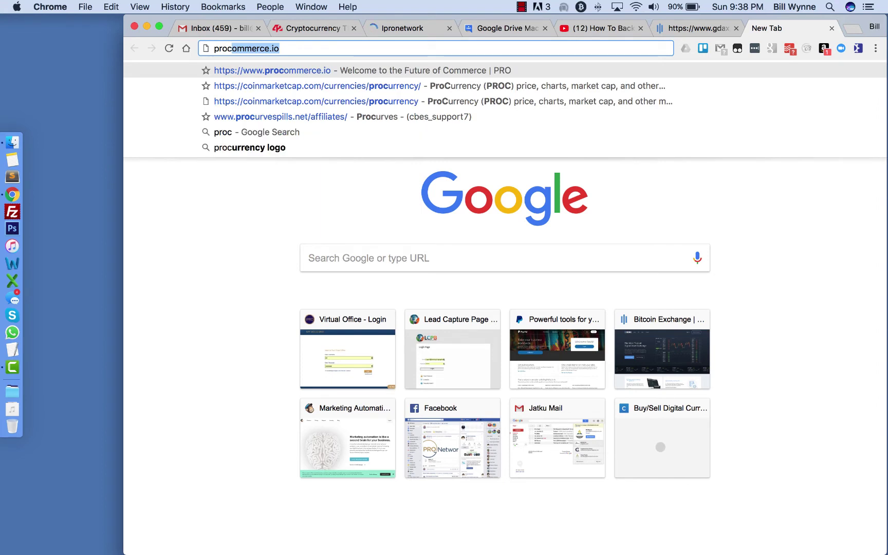
pyautogui.press('Return')
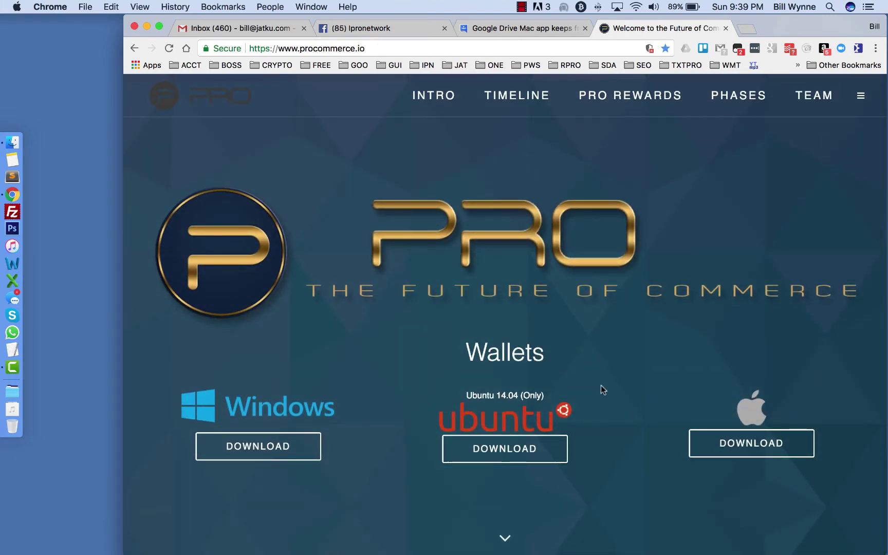
# Step: Download the Mac version of the wallet and show the downloaded disk image in Finder
pyautogui.click(752, 449)
pyautogui.click(749, 446)
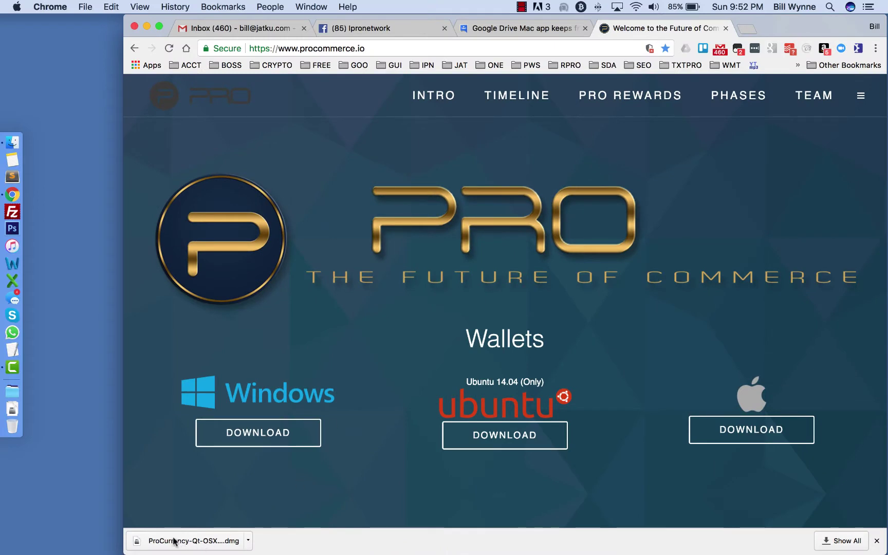
pyautogui.click(248, 542)
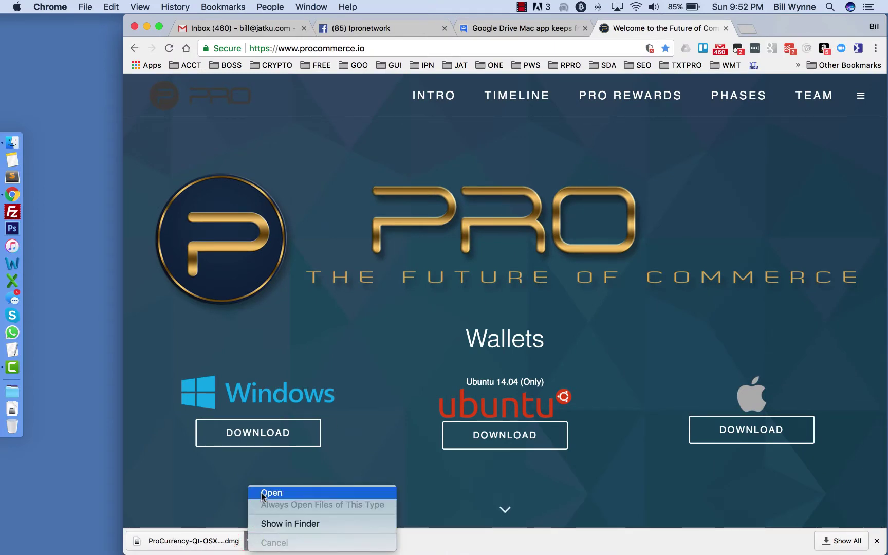
pyautogui.click(275, 523)
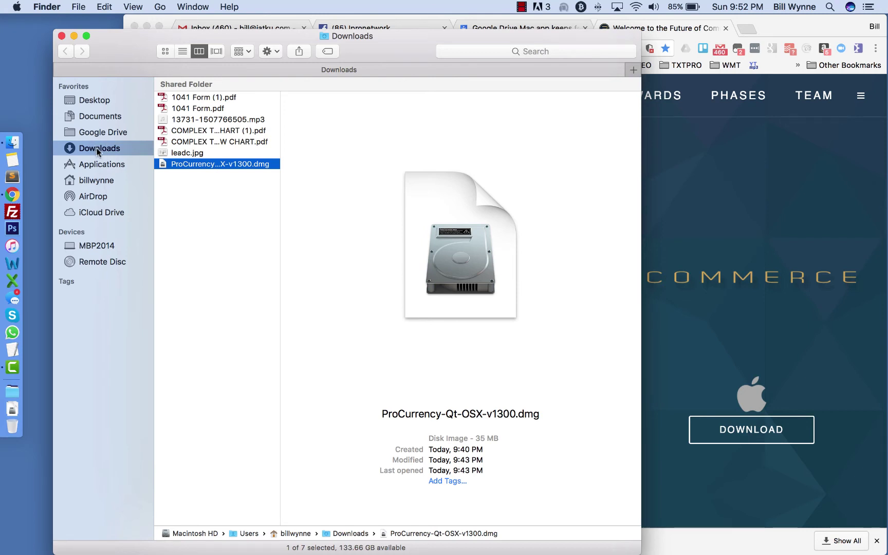
# Step: Move ProCurrency-Qt-OSX-v1300.dmg from Downloads to the desktop, then minimize the Finder and Chrome windows
pyautogui.moveTo(192, 165); pyautogui.dragTo(14, 69)
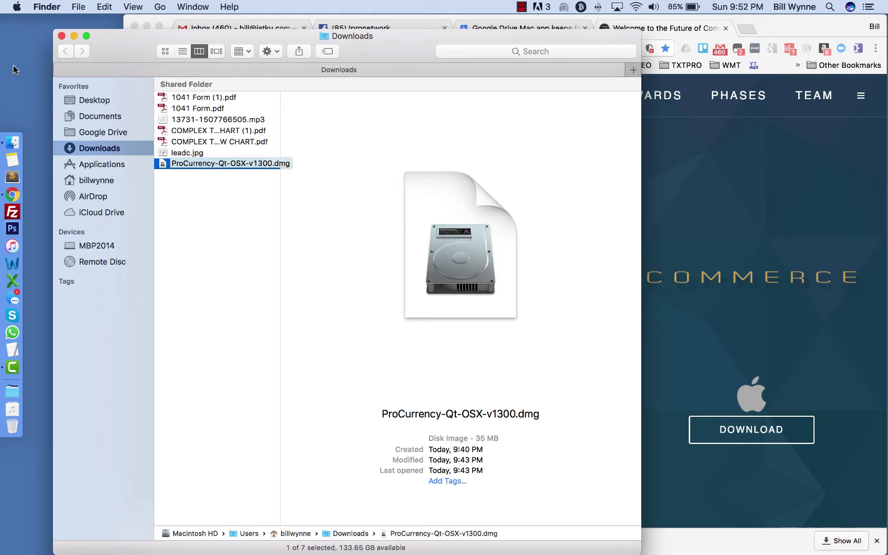
pyautogui.click(75, 36)
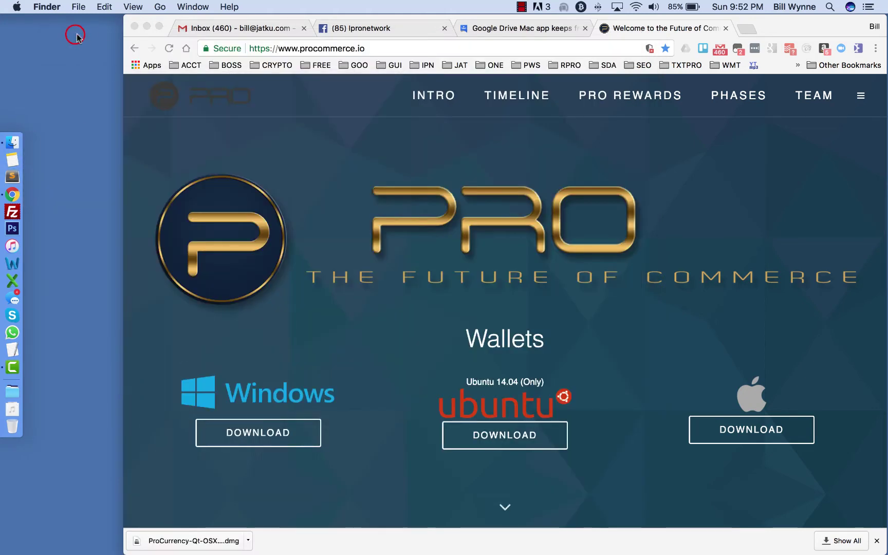
pyautogui.click(147, 26)
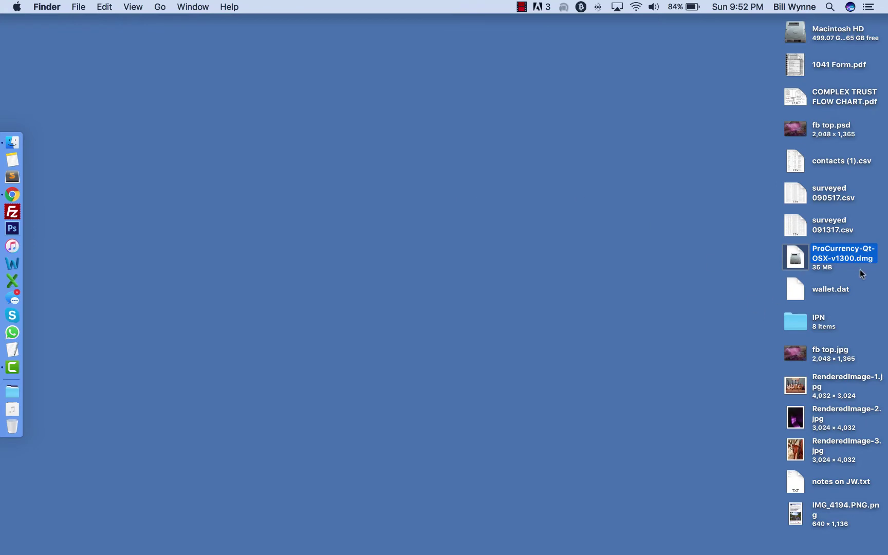
pyautogui.click(754, 307)
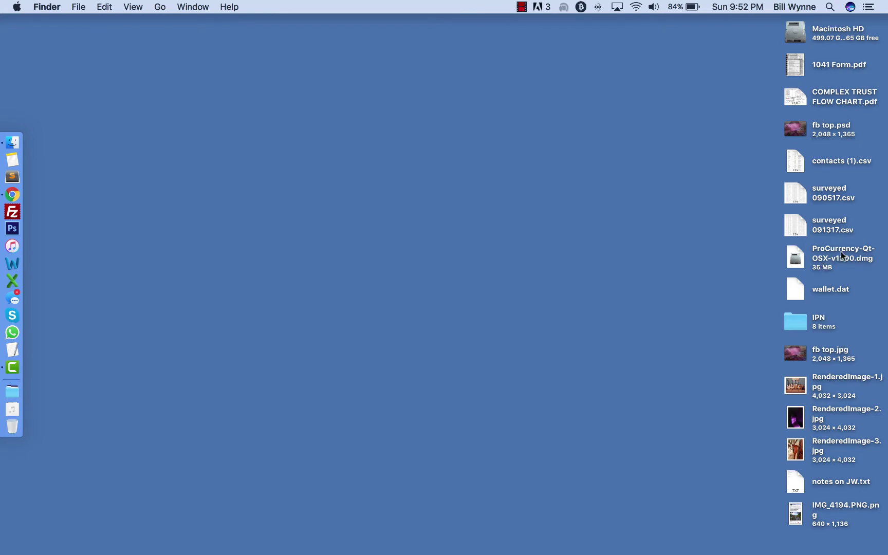
# Step: Open the ProCurrency-Qt-OSX-v1300.dmg disk image from the desktop and move its window aside to free space for a second one
pyautogui.doubleClick(797, 253)
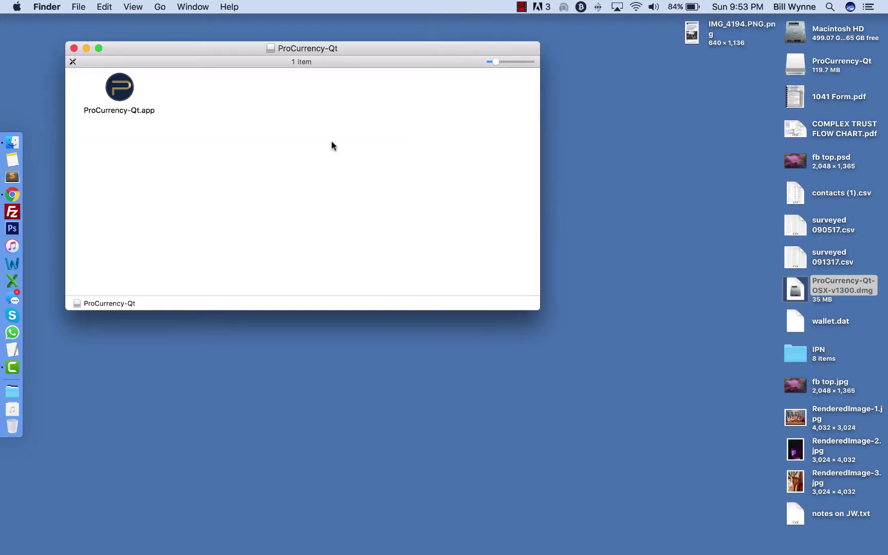
pyautogui.click(156, 46)
pyautogui.moveTo(156, 46); pyautogui.dragTo(549, 75)
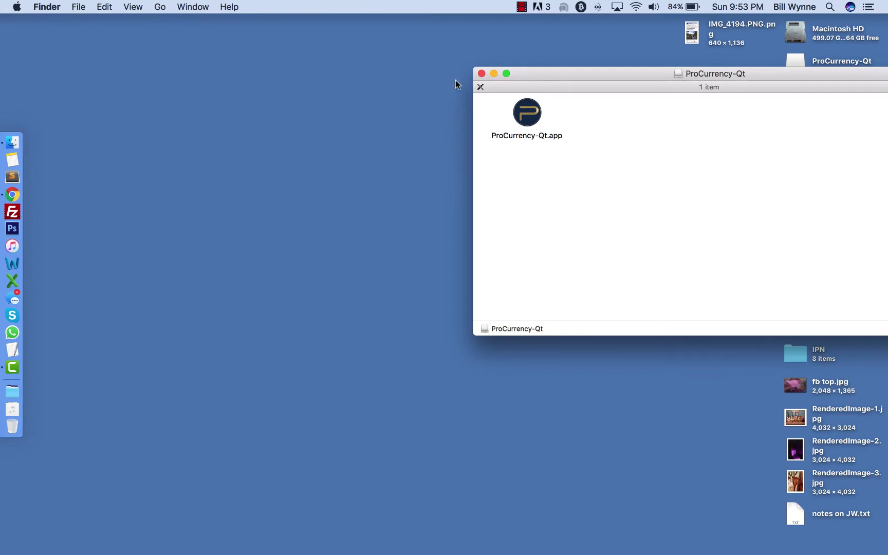
# Step: Open a new Finder window, narrow it and place it beside the ProCurrency-Qt disk image window
pyautogui.click(78, 8)
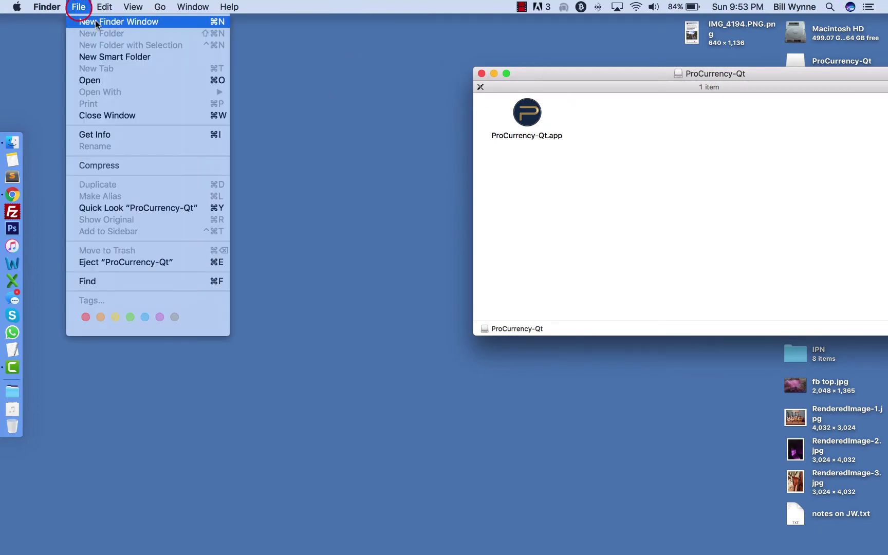
pyautogui.click(91, 21)
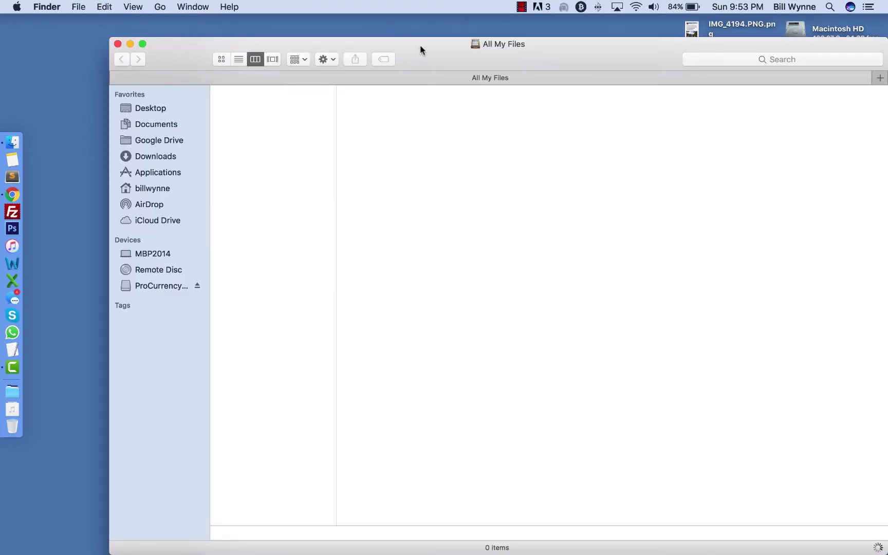
pyautogui.moveTo(420, 44); pyautogui.dragTo(354, 44)
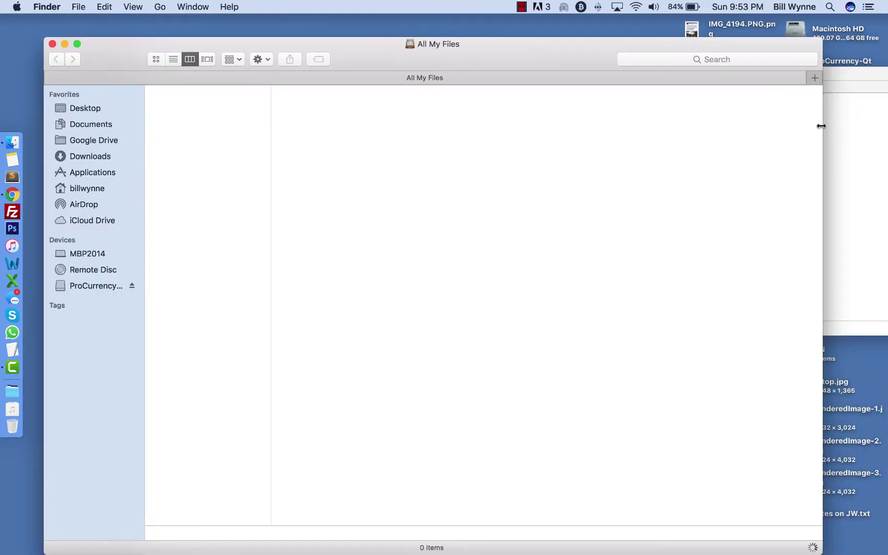
pyautogui.moveTo(821, 126); pyautogui.dragTo(414, 141)
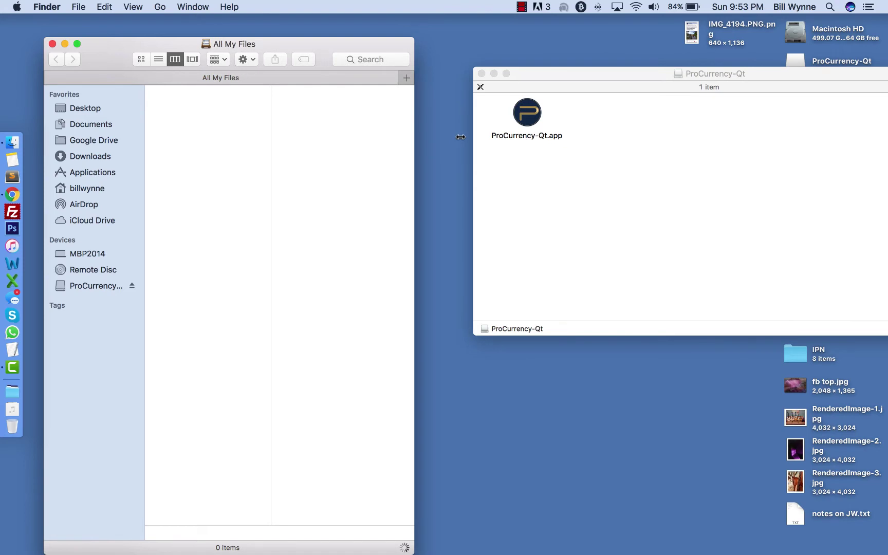
pyautogui.click(333, 43)
pyautogui.moveTo(310, 44); pyautogui.dragTo(311, 16)
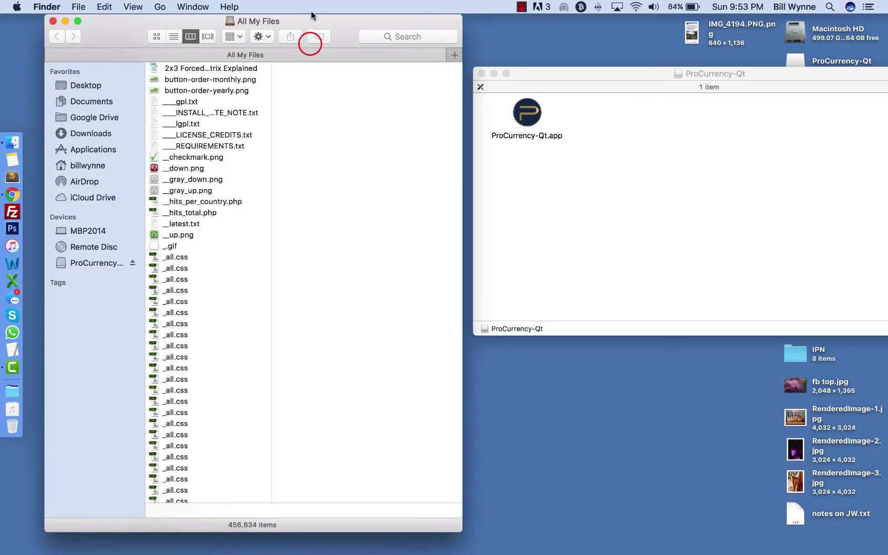
# Step: Show the Applications folder in the Finder window and browse the Dock's Applications stack, closing the stack again
pyautogui.click(86, 153)
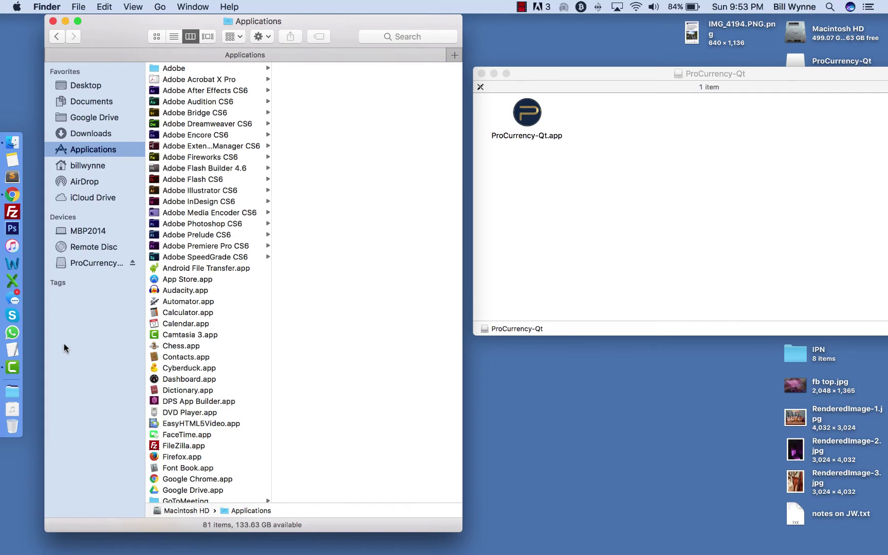
pyautogui.click(12, 394)
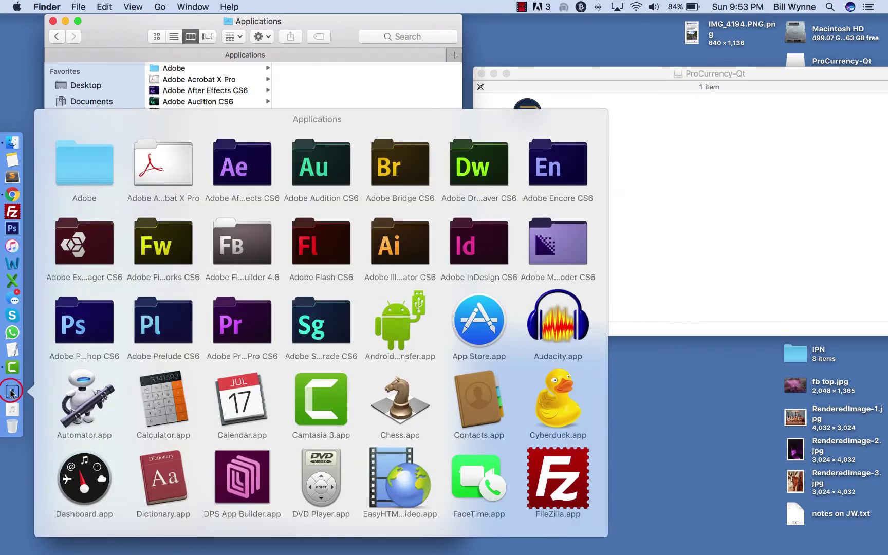
pyautogui.scroll(-3, 241, 346)
pyautogui.scroll(-8, 241, 345)
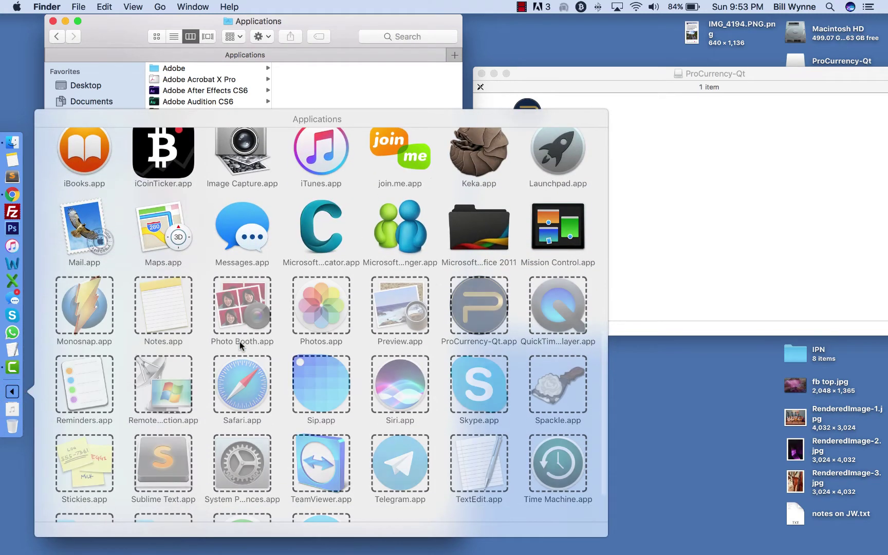
pyautogui.scroll(10, 240, 345)
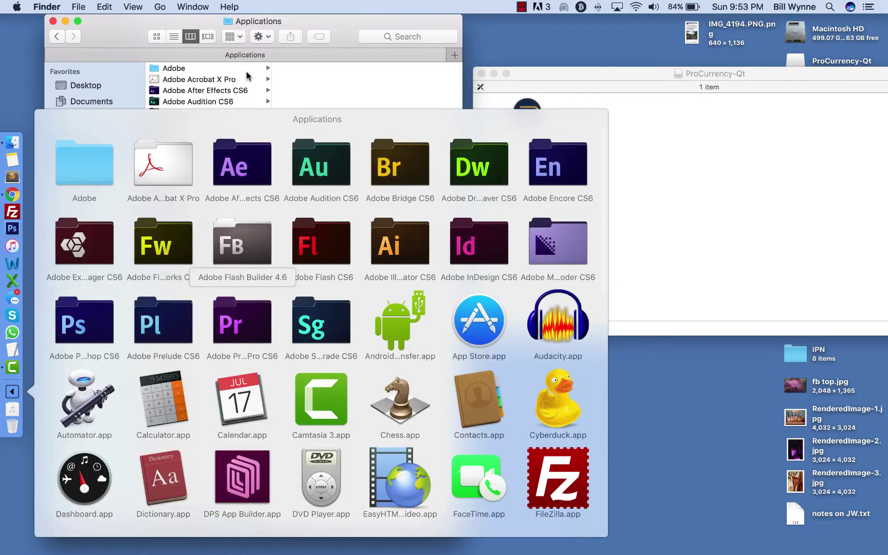
pyautogui.click(299, 21)
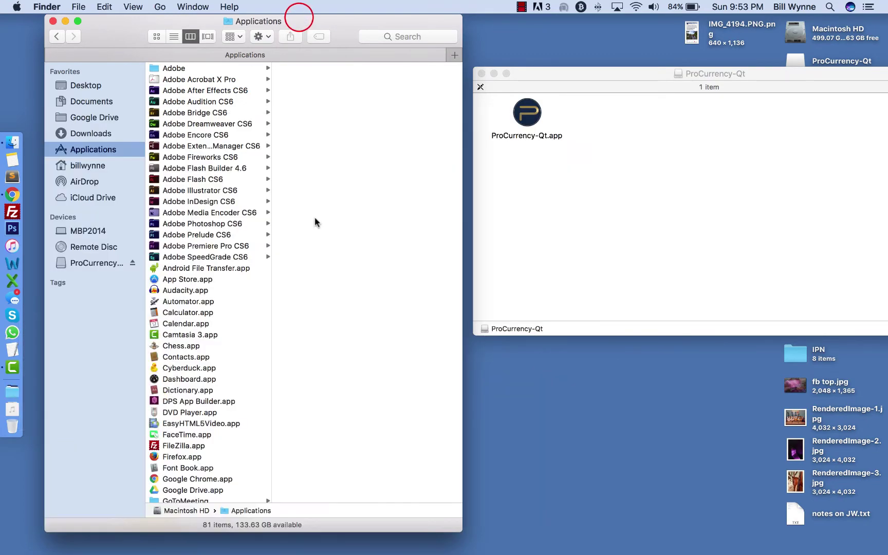
# Step: Find the old ProCurrency-Qt.app in the Applications folder and move it to the Trash
pyautogui.scroll(-3, 214, 319)
pyautogui.scroll(-10, 214, 319)
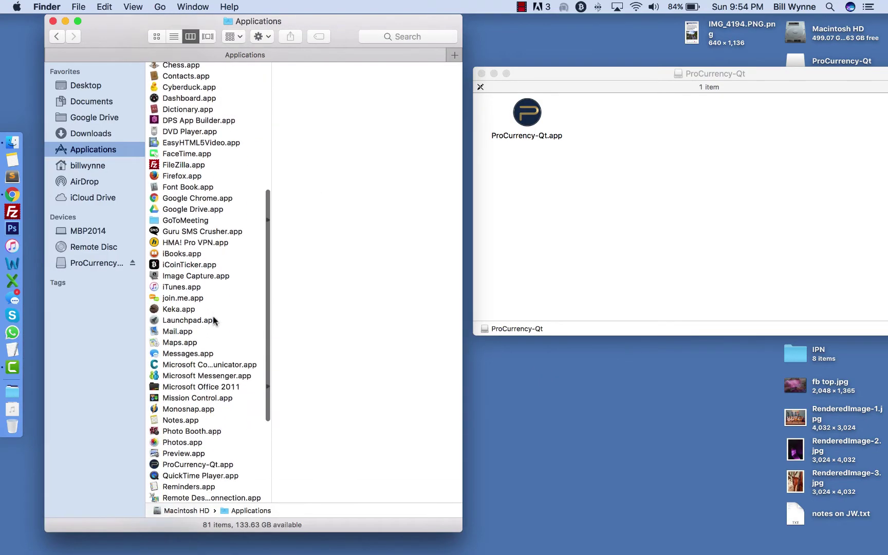
pyautogui.scroll(-3, 213, 316)
pyautogui.scroll(-5, 194, 355)
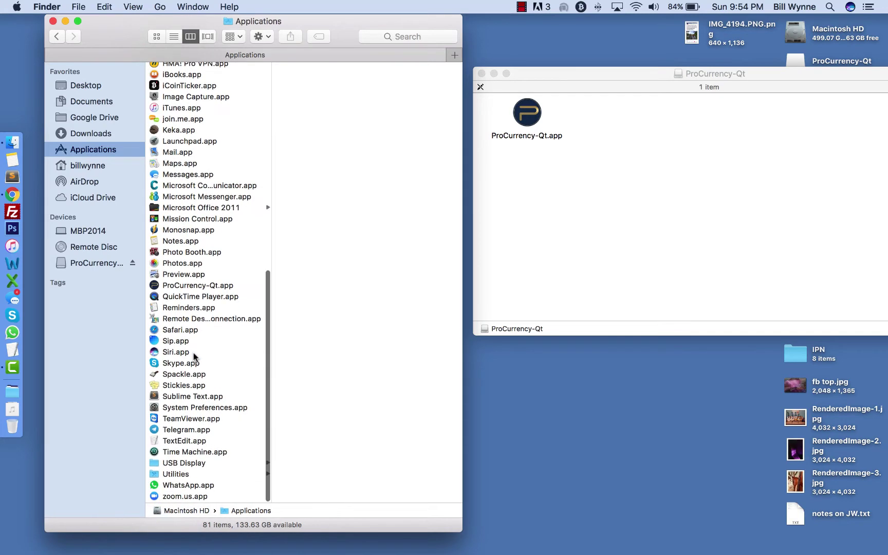
pyautogui.click(198, 286)
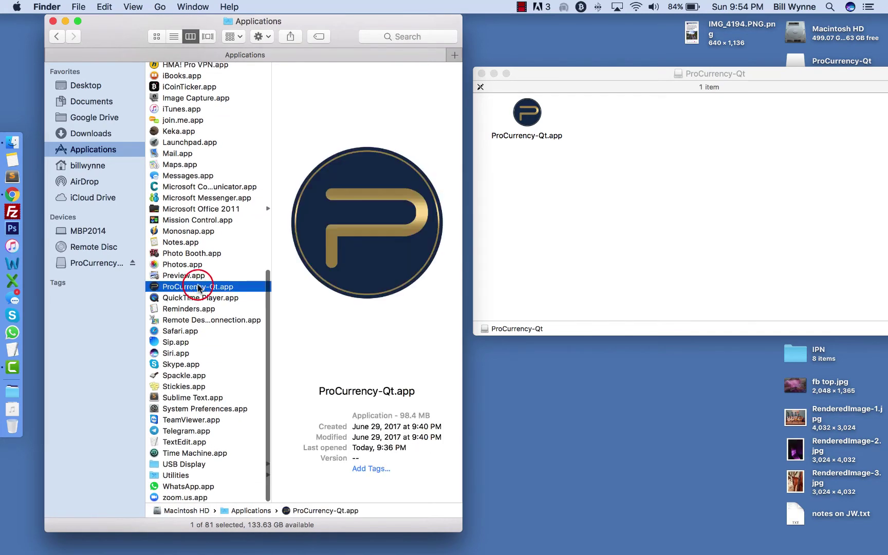
pyautogui.rightClick(198, 287)
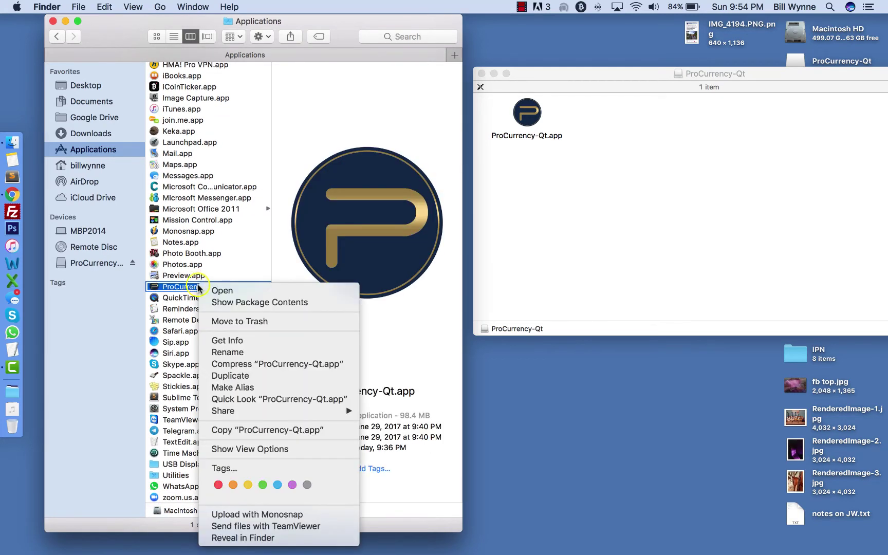
pyautogui.click(230, 321)
# Step: Copy the new ProCurrency-Qt.app from the disk image window into the Applications folder and close the disk image window
pyautogui.moveTo(553, 75); pyautogui.dragTo(548, 196)
pyautogui.click(529, 256)
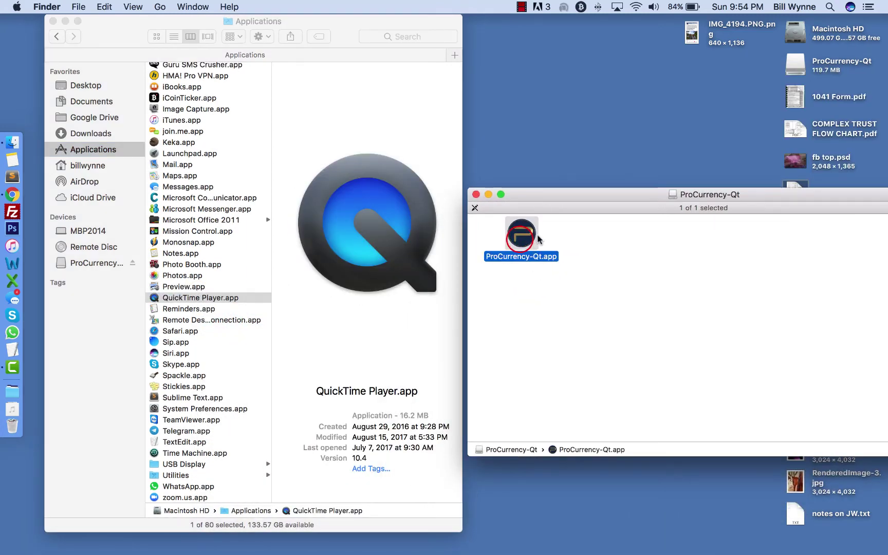
pyautogui.moveTo(516, 250); pyautogui.dragTo(246, 258)
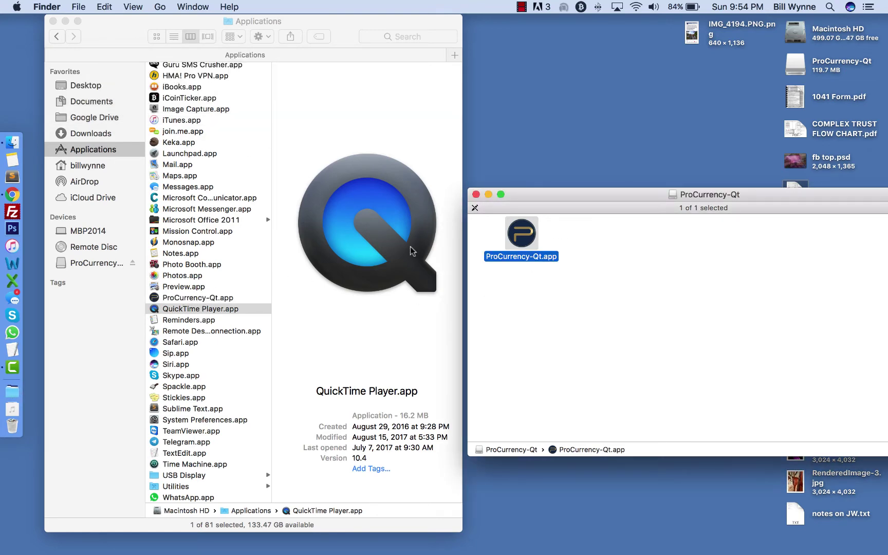
pyautogui.click(476, 194)
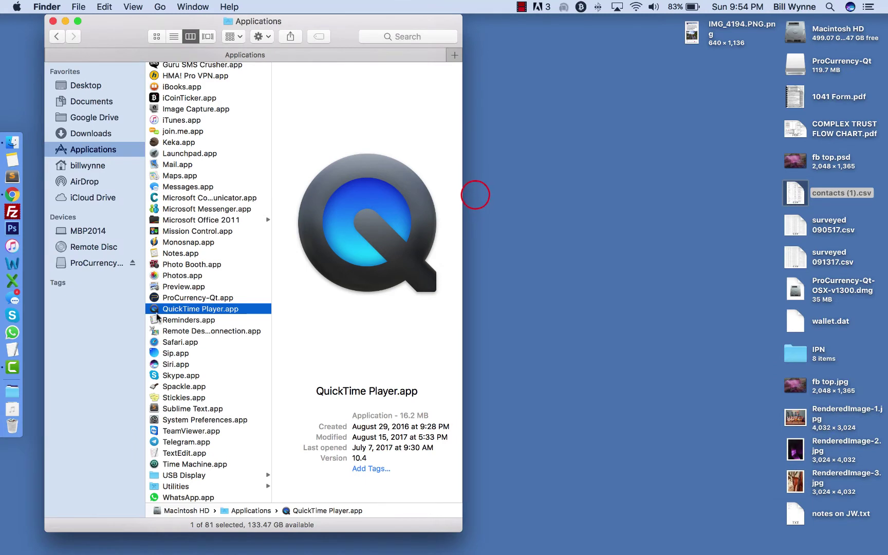
# Step: Try to launch the new ProCurrency-Qt.app from the Applications folder and dismiss the unidentified developer alert
pyautogui.click(181, 299)
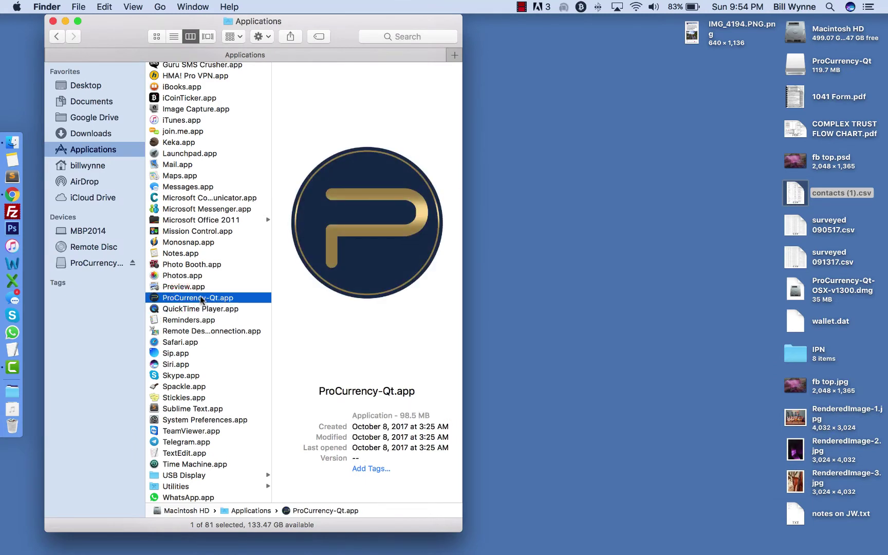
pyautogui.click(200, 298)
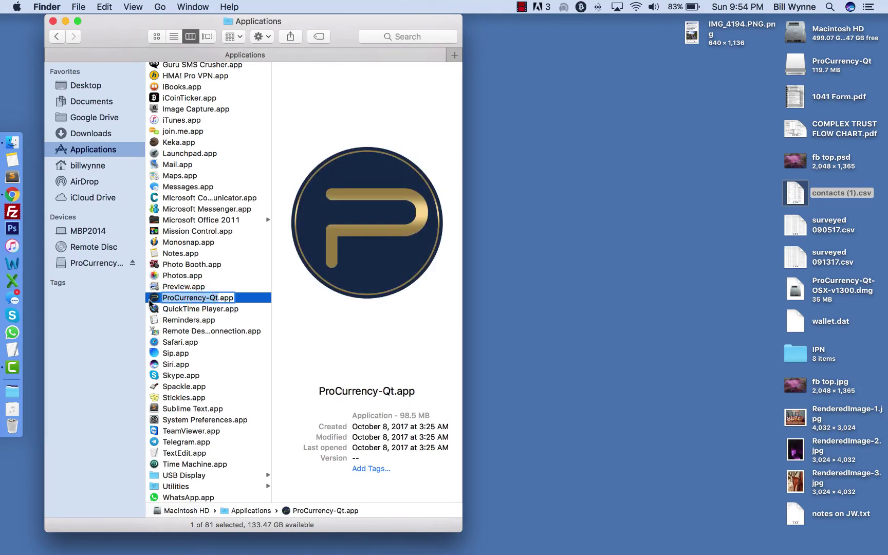
pyautogui.doubleClick(153, 298)
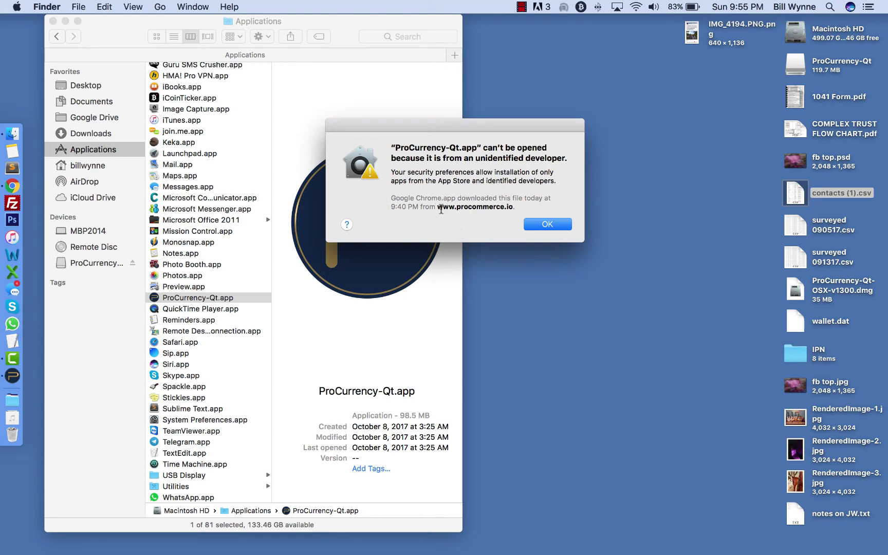
pyautogui.click(545, 226)
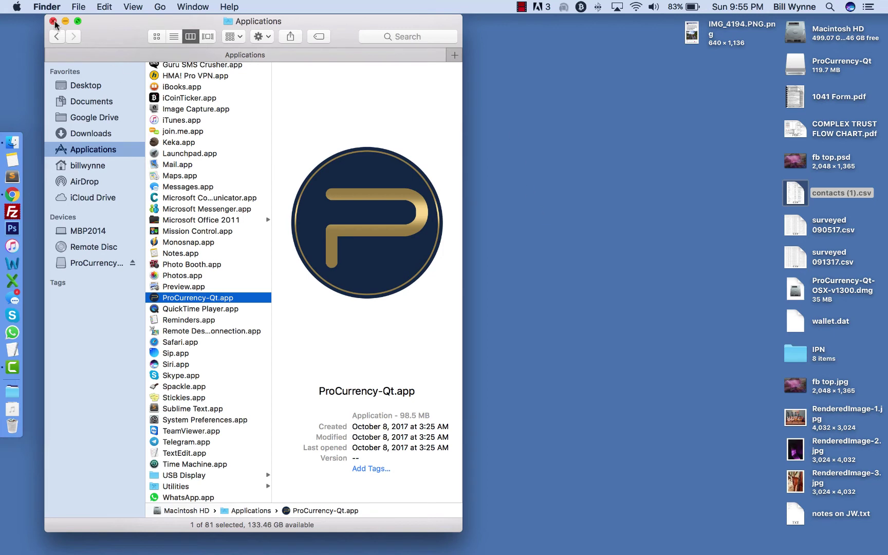
# Step: Open the Security & Privacy preferences and unlock them for changes by entering the account password
pyautogui.click(17, 7)
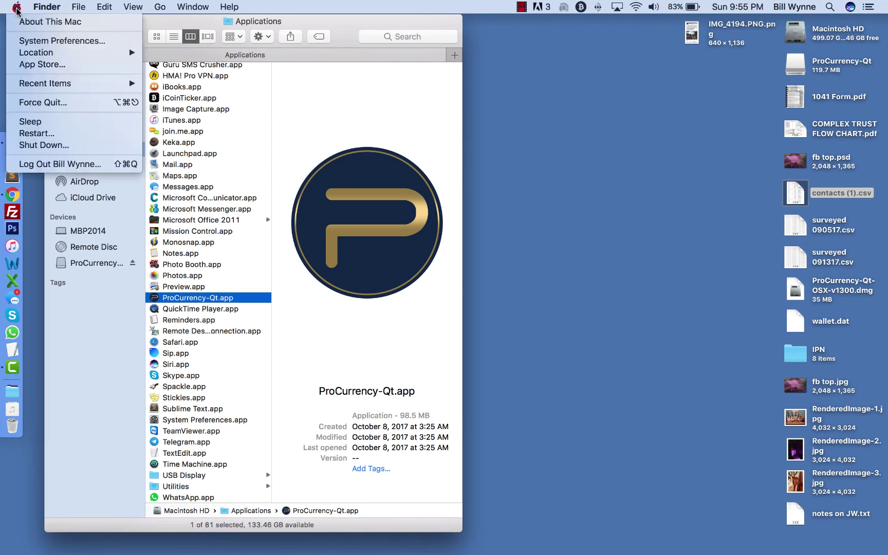
pyautogui.click(26, 41)
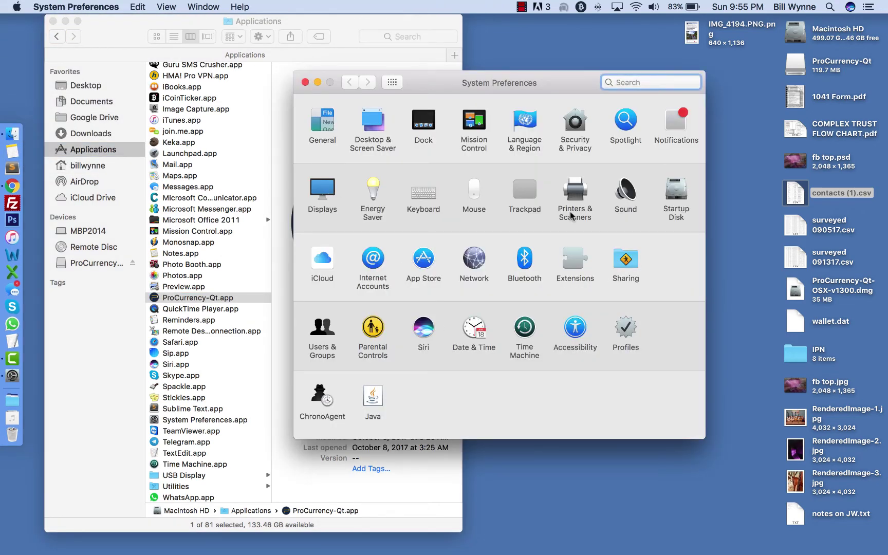
pyautogui.click(576, 123)
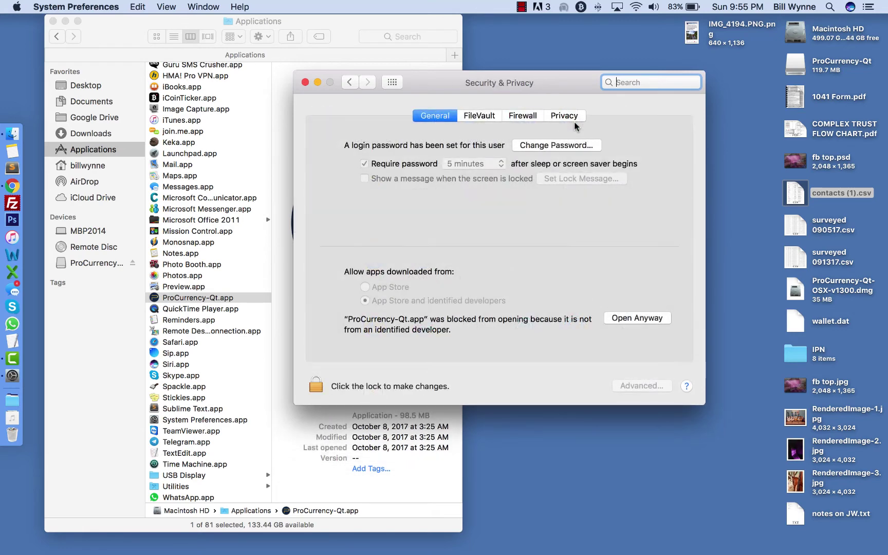
pyautogui.click(385, 386)
pyautogui.click(317, 386)
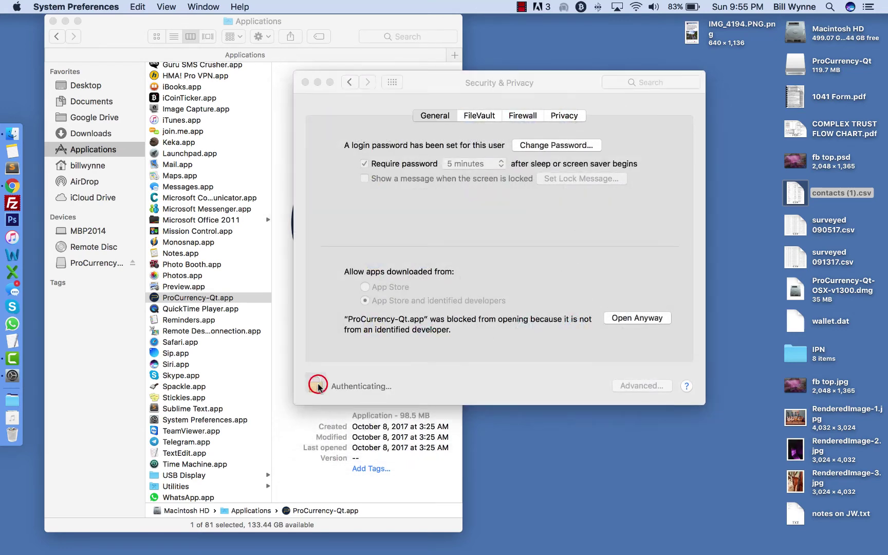
pyautogui.write('•')
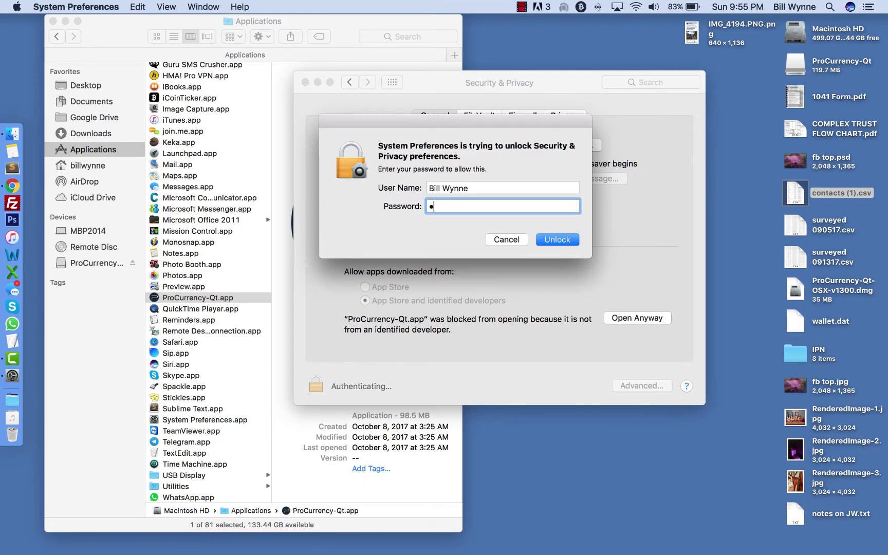
pyautogui.write('•••••••')
pyautogui.press('Return')
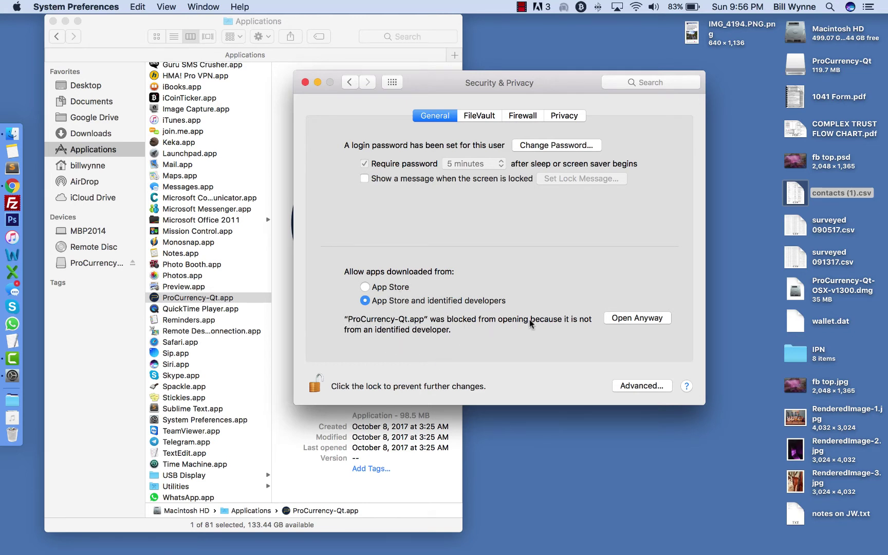
# Step: Open the blocked ProCurrency-Qt.app anyway, confirm opening it, and move the Security & Privacy window away from the network connections dialog
pyautogui.click(638, 317)
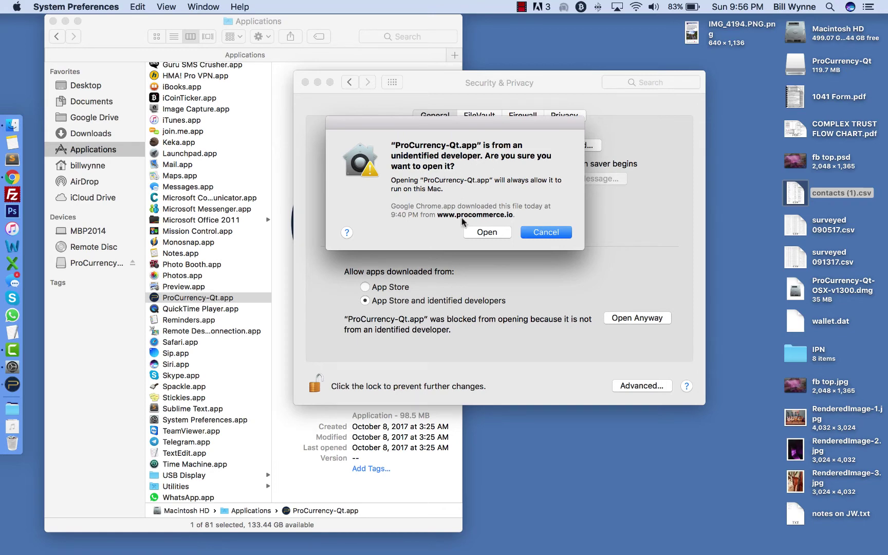
pyautogui.click(480, 232)
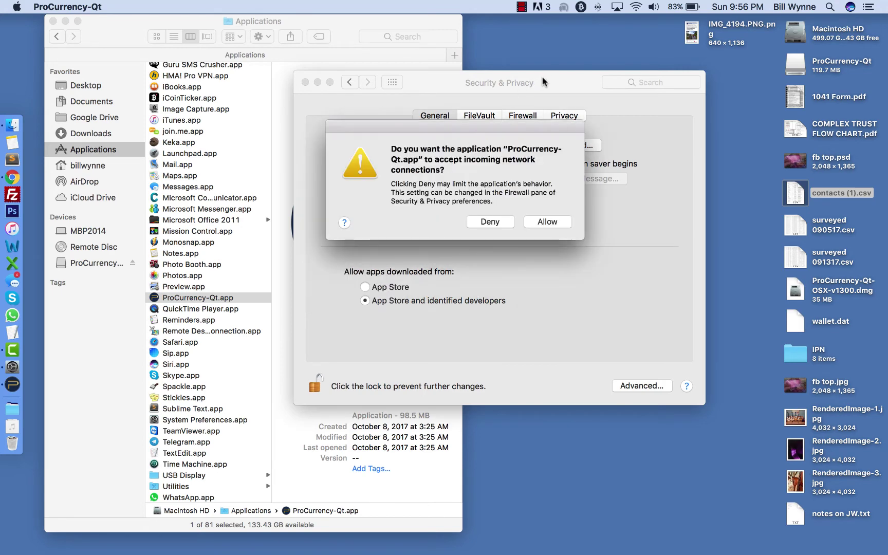
pyautogui.moveTo(547, 77); pyautogui.dragTo(608, 290)
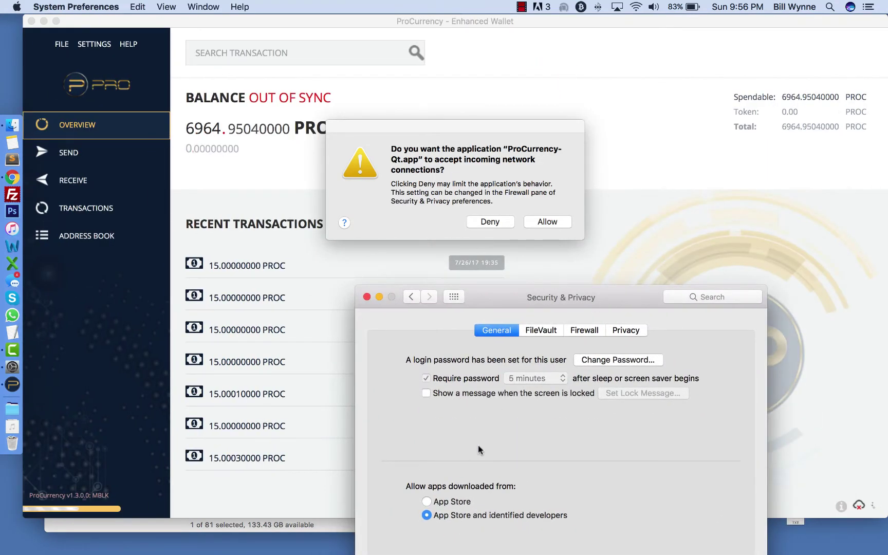
pyautogui.moveTo(494, 295); pyautogui.dragTo(600, 237)
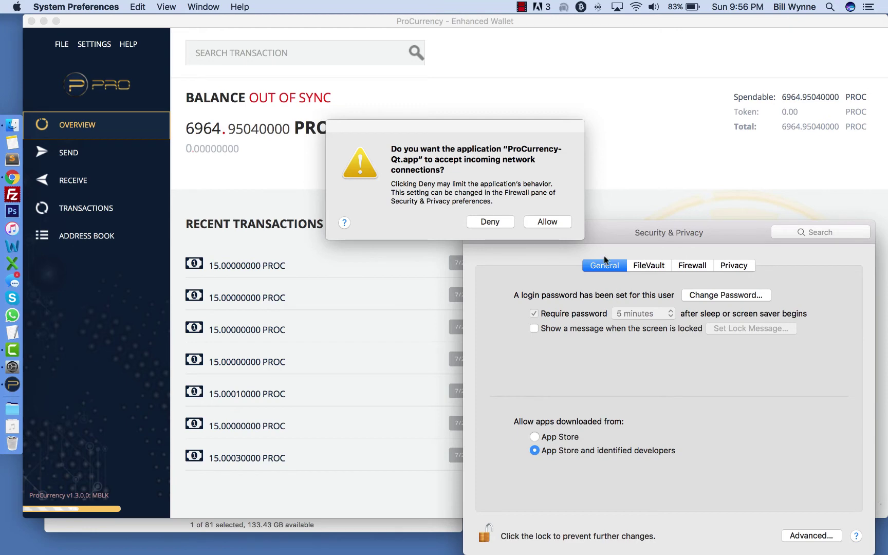
pyautogui.moveTo(615, 232); pyautogui.dragTo(579, 279)
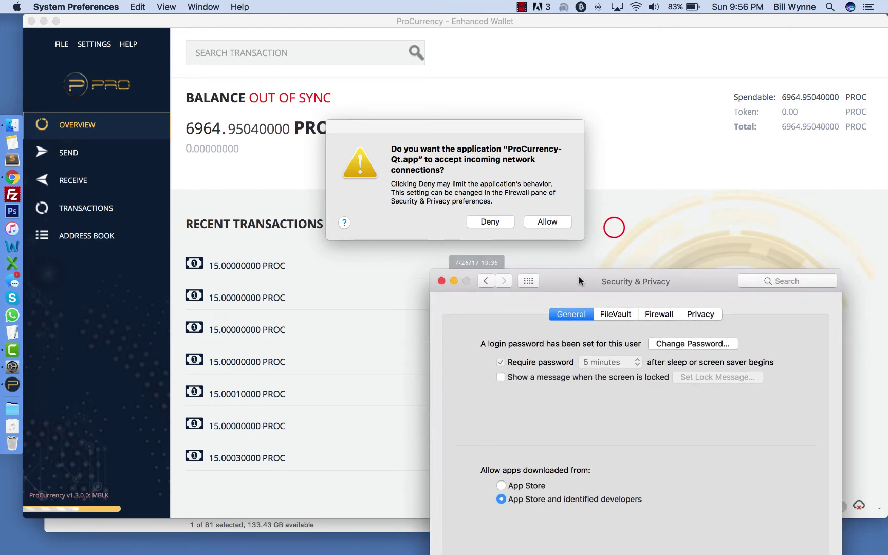
# Step: Close the Security & Privacy window and allow ProCurrency-Qt.app to accept incoming network connections
pyautogui.click(443, 281)
pyautogui.click(473, 125)
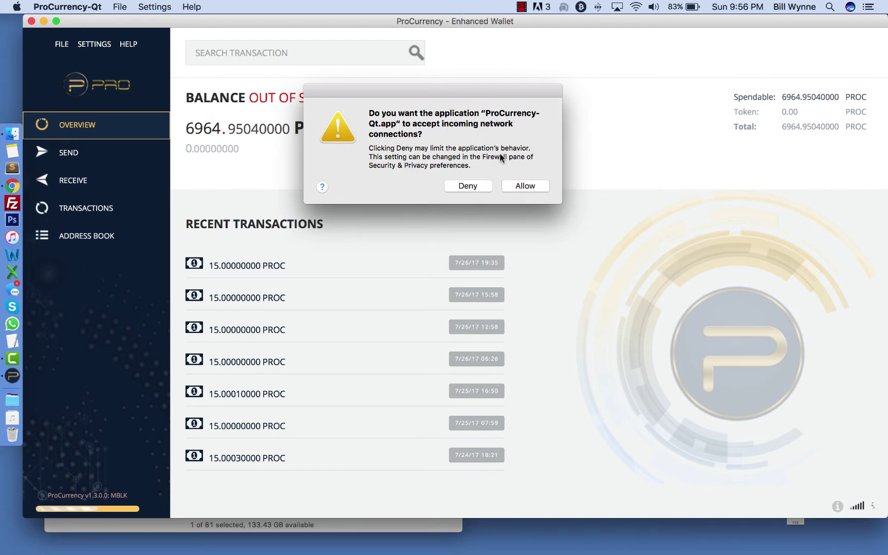
pyautogui.click(513, 186)
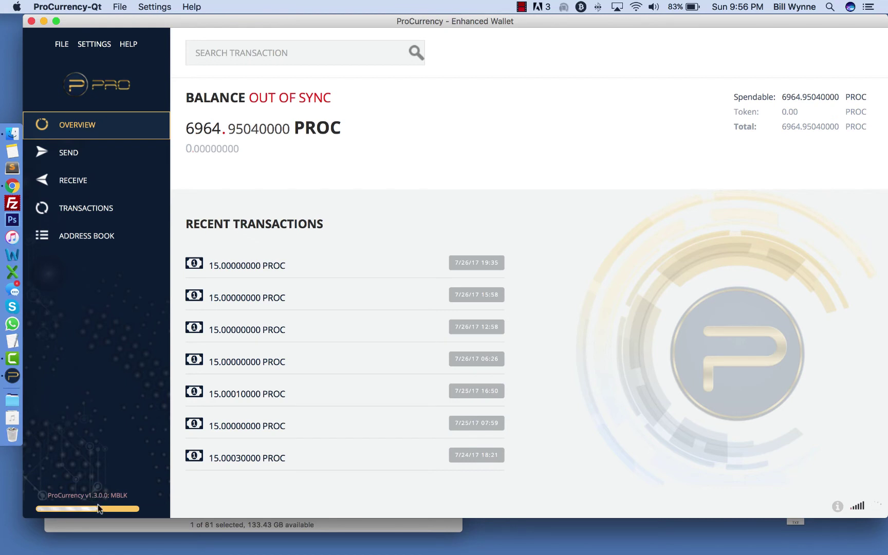
# Step: Shrink the ProCurrency wallet window, close the Finder window behind it, and reposition the wallet so the desktop icons are uncovered
pyautogui.moveTo(105, 510)
pyautogui.moveTo(23, 17); pyautogui.dragTo(237, 55)
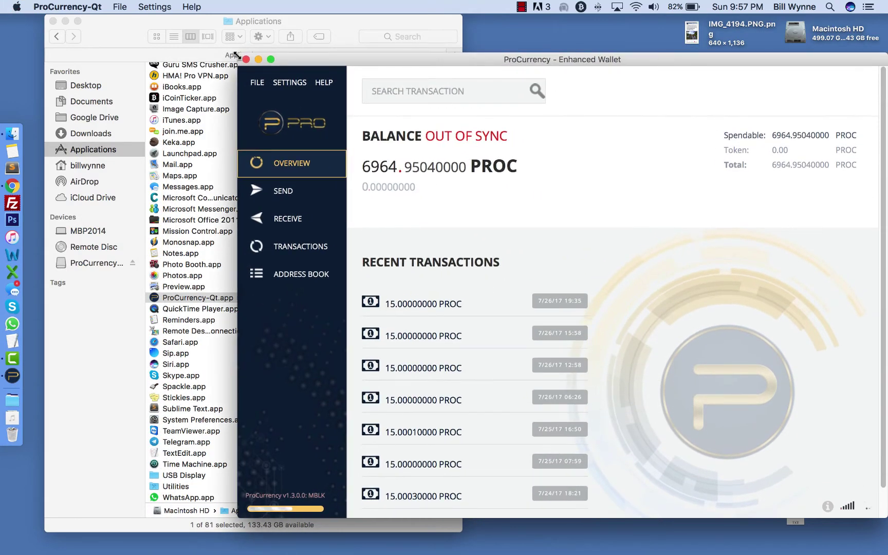
pyautogui.click(52, 21)
pyautogui.moveTo(310, 66); pyautogui.dragTo(301, 97)
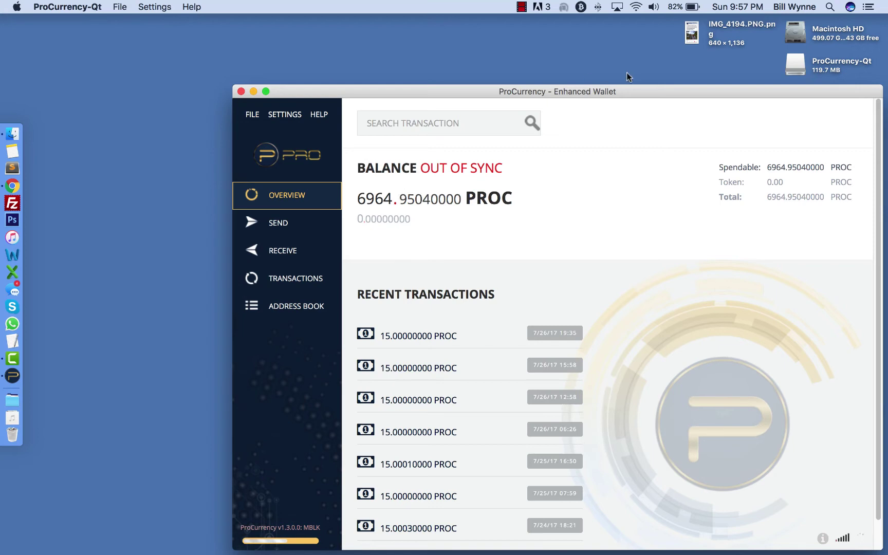
pyautogui.moveTo(666, 91); pyautogui.dragTo(518, 67)
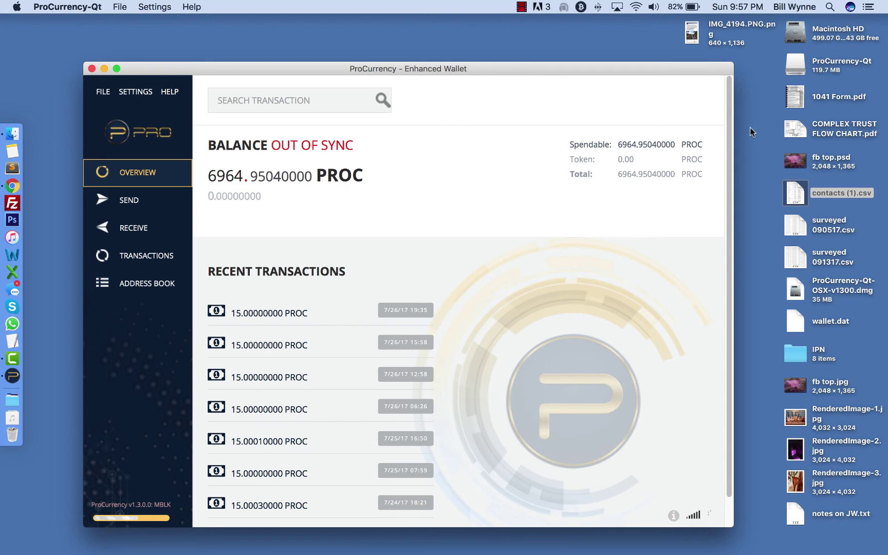
# Step: Eject the mounted ProCurrency-Qt disk image from the desktop
pyautogui.click(797, 60)
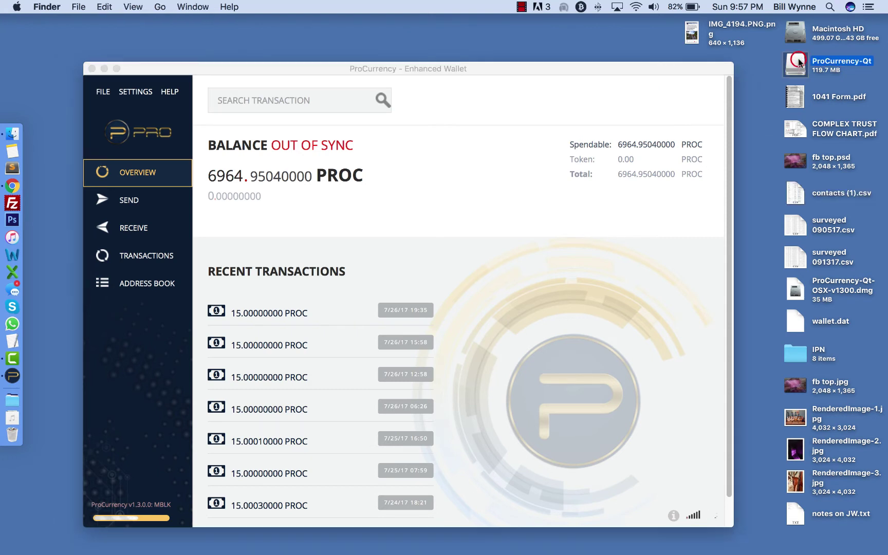
pyautogui.rightClick(795, 64)
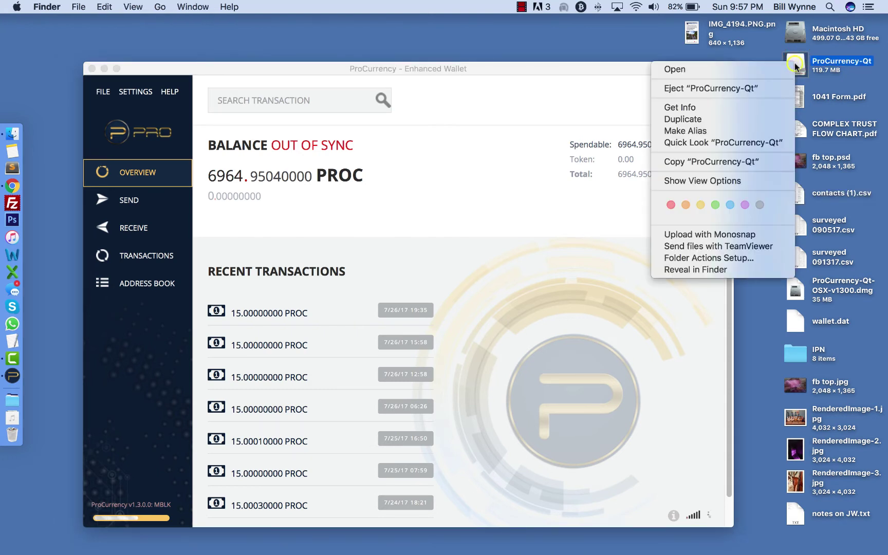
pyautogui.click(758, 87)
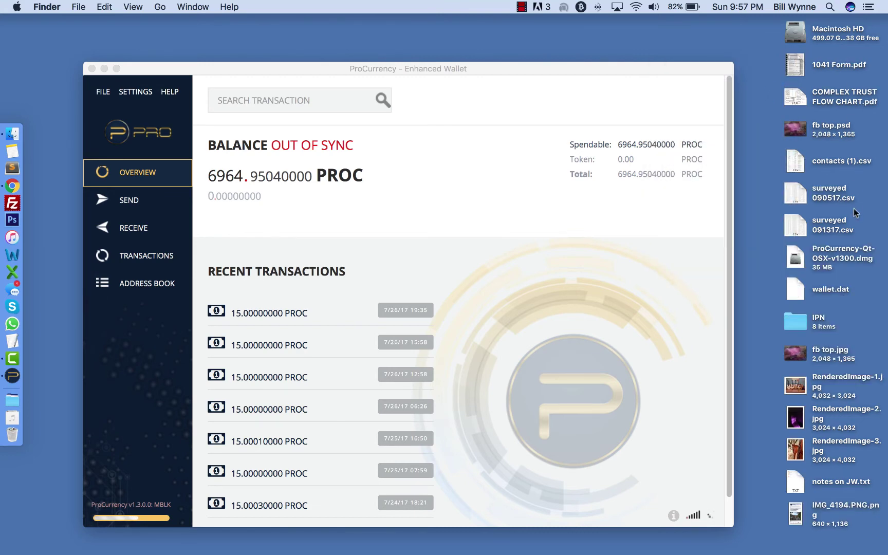
# Step: Move the ProCurrency wallet window aside and bring the Finder Downloads window to the front
pyautogui.moveTo(639, 67); pyautogui.dragTo(787, 95)
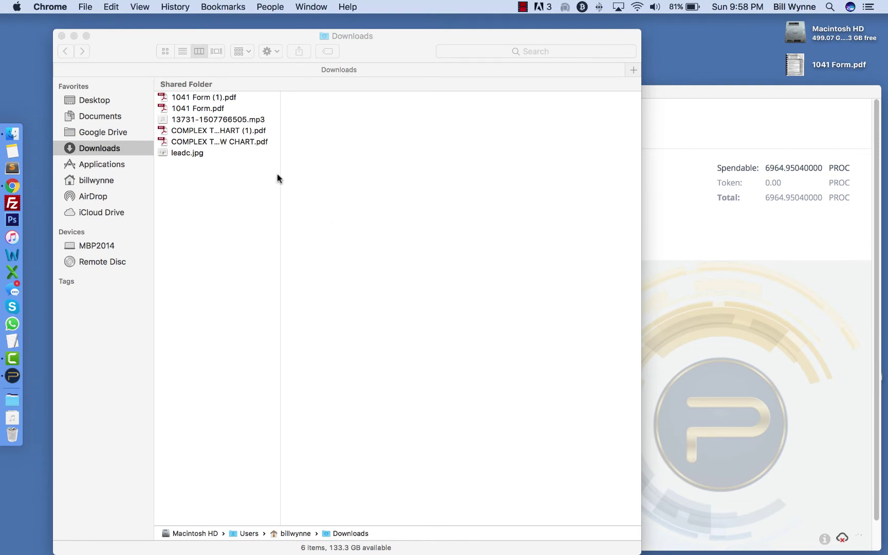
pyautogui.click(680, 95)
pyautogui.moveTo(666, 93); pyautogui.dragTo(628, 164)
pyautogui.click(455, 34)
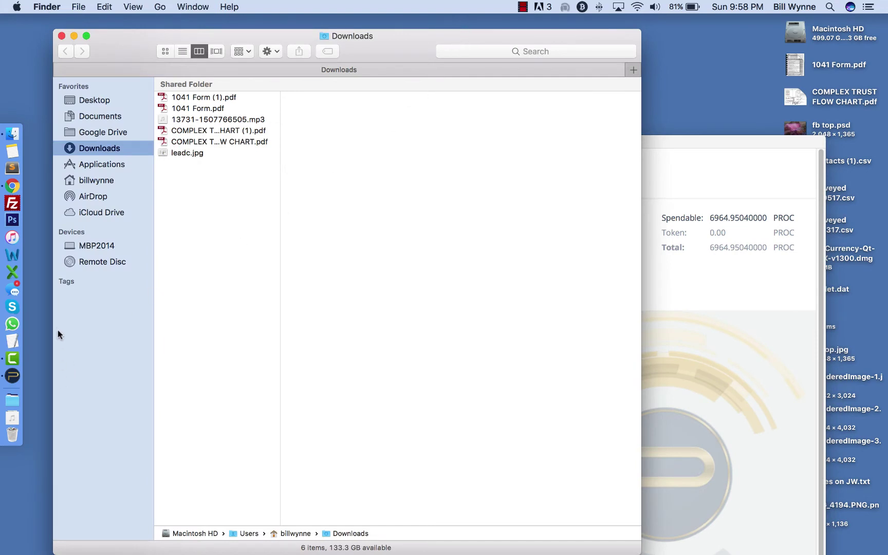
# Step: Switch to Chrome and search the Ipronetwork Facebook group for "mac"
pyautogui.click(13, 186)
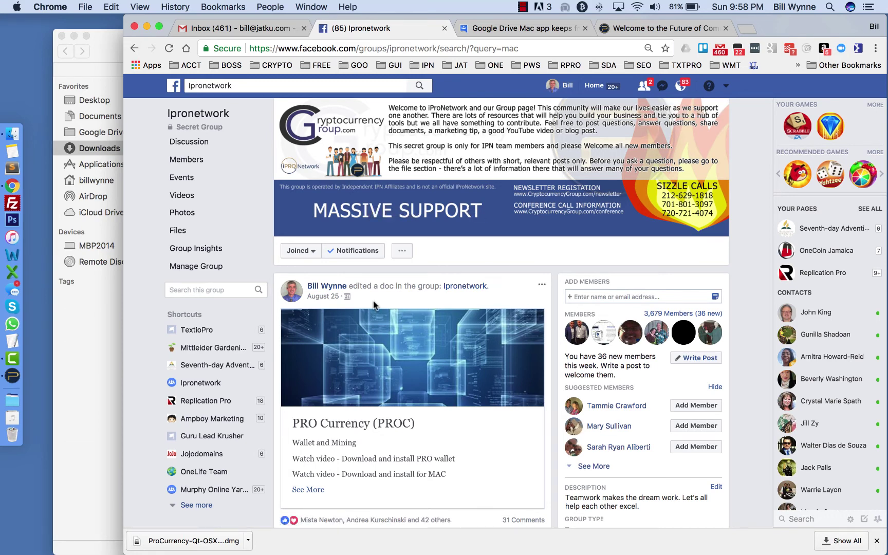
pyautogui.click(188, 289)
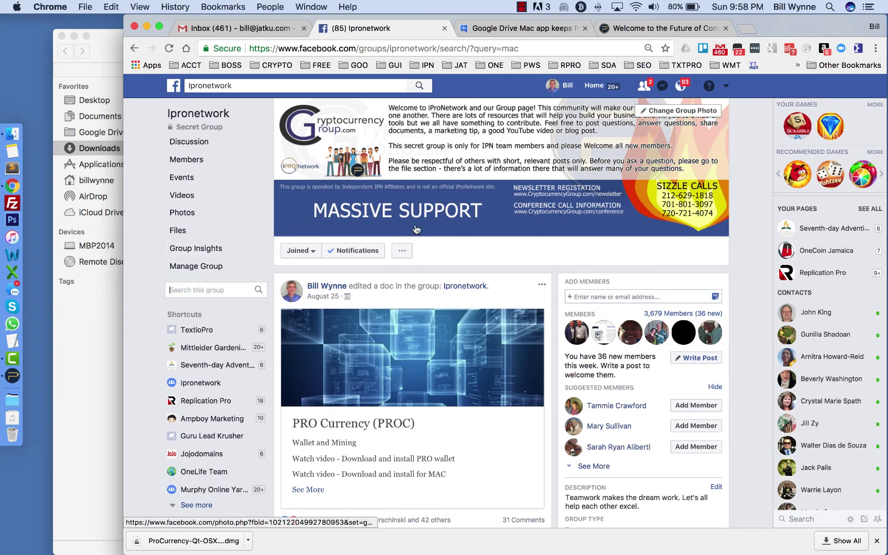
pyautogui.click(191, 290)
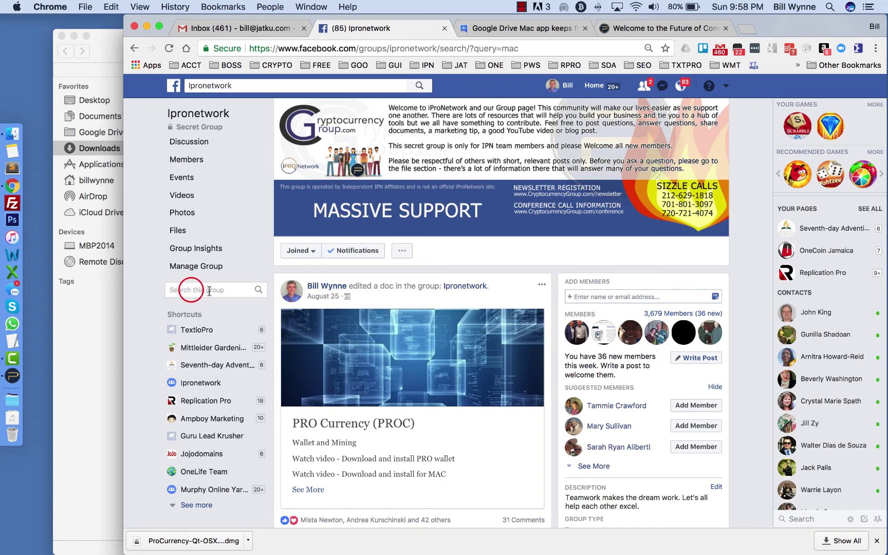
pyautogui.write('mac')
pyautogui.press('Return')
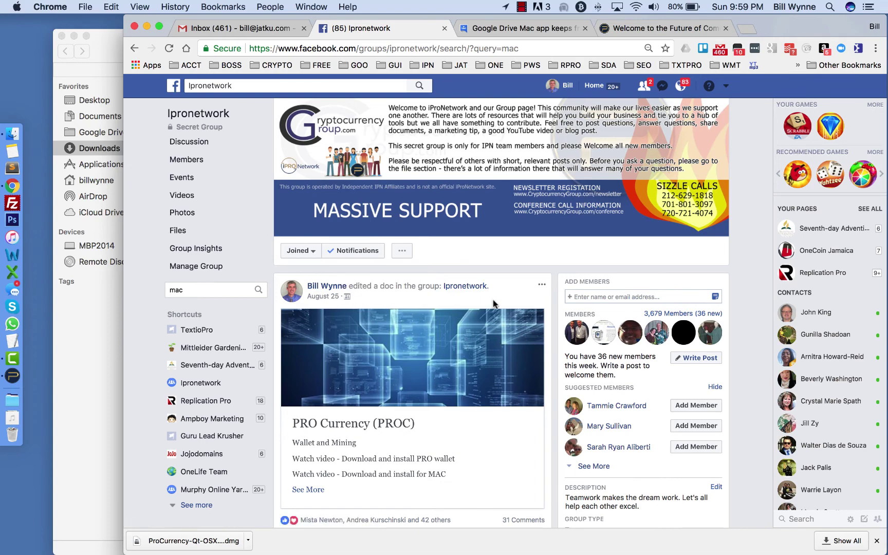
# Step: Find the August 10 post about the procurrency directory location for Mac and open its screenshot
pyautogui.scroll(-10, 493, 303)
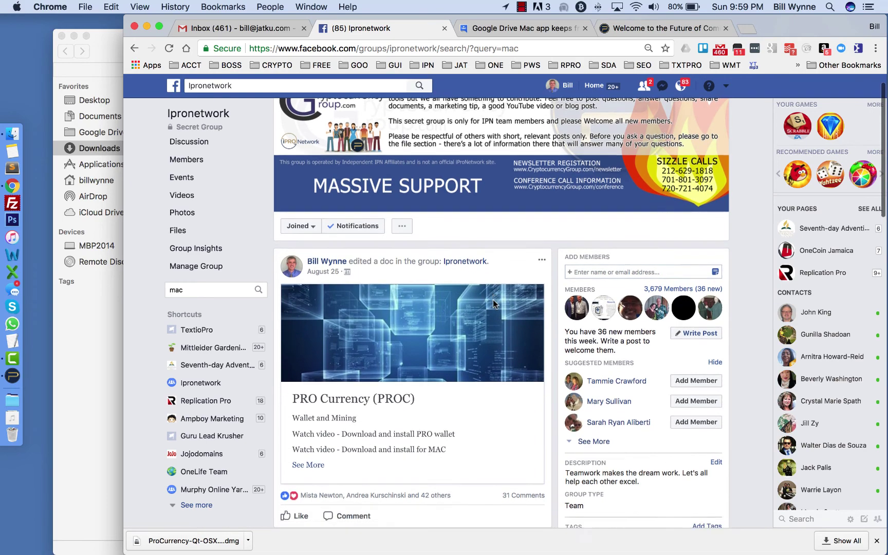
pyautogui.scroll(-12, 493, 303)
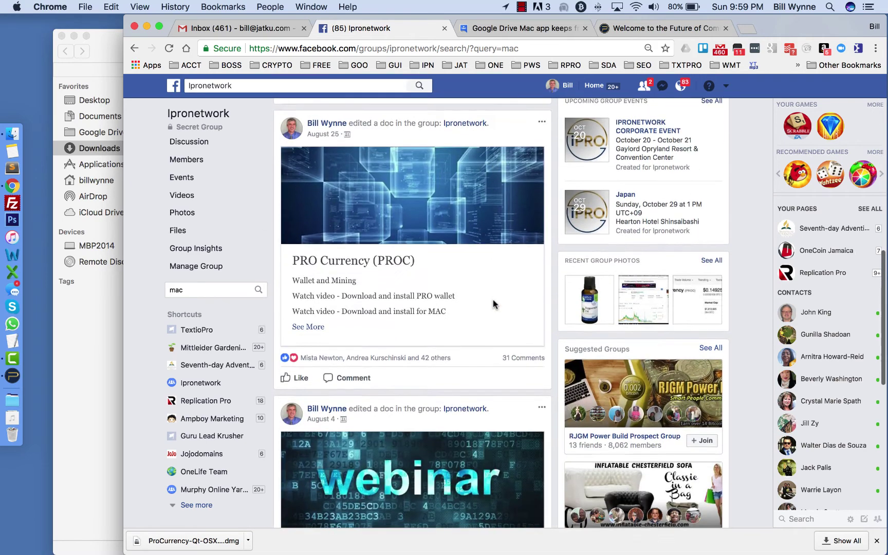
pyautogui.scroll(-12, 493, 304)
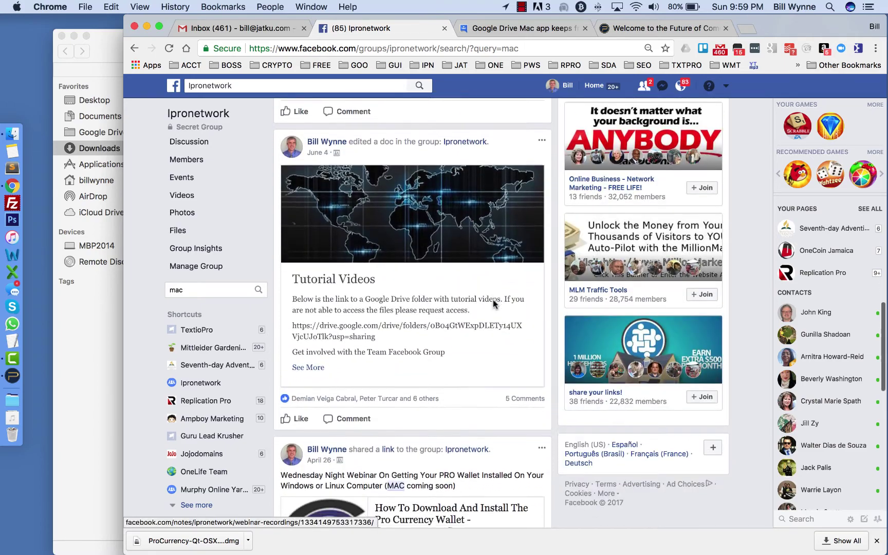
pyautogui.scroll(-12, 493, 303)
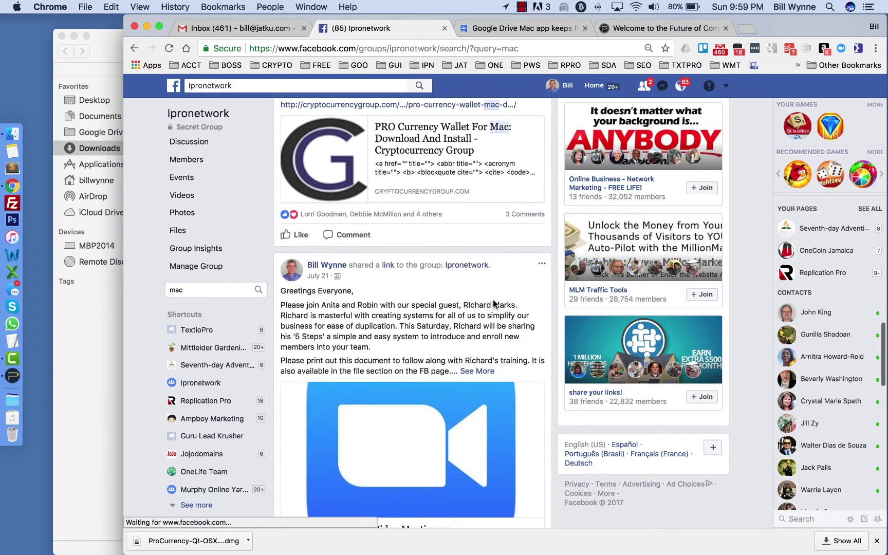
pyautogui.scroll(-3, 493, 304)
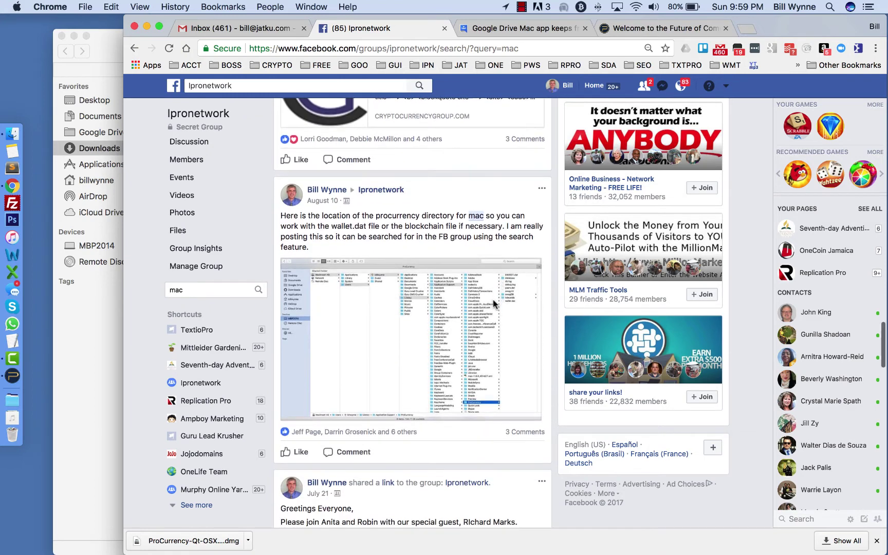
pyautogui.click(393, 324)
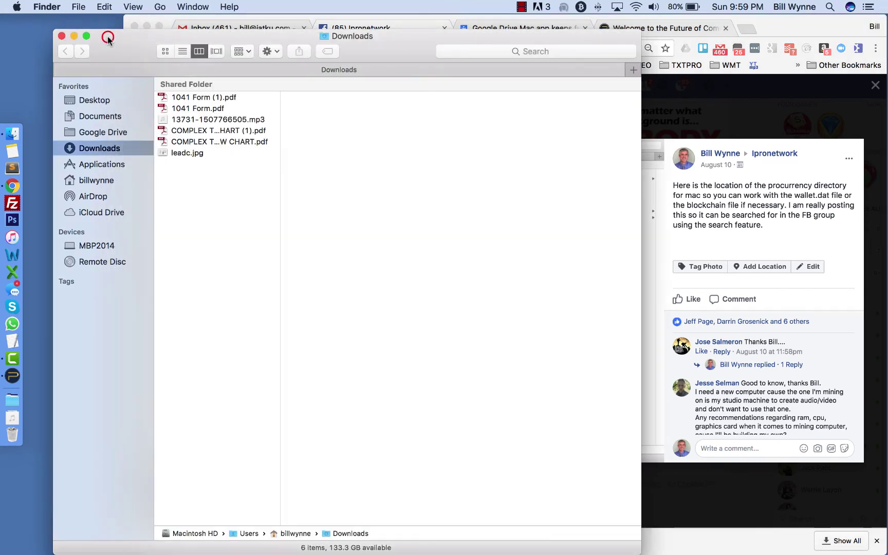
# Step: Switch to Finder, go from the home folder to Library > Application Support > ProCurrency, and select wallet.dat
pyautogui.click(108, 37)
pyautogui.click(98, 181)
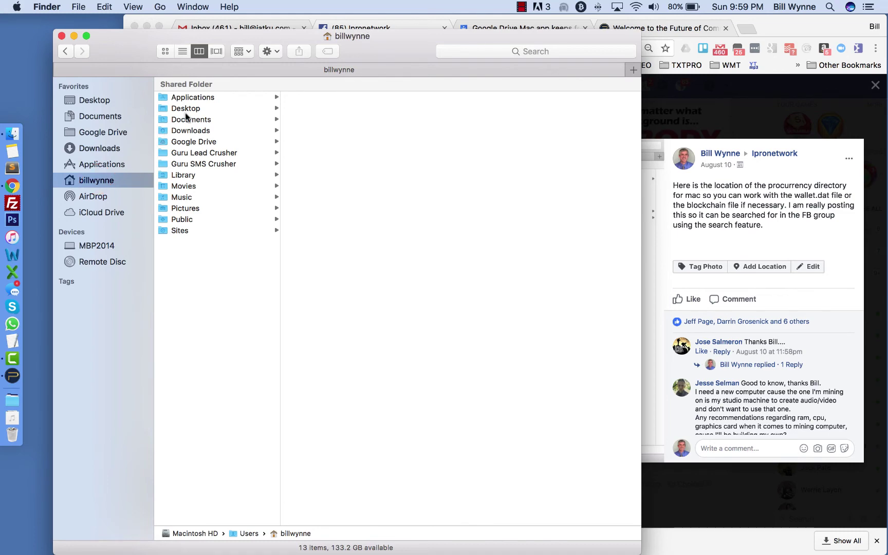
pyautogui.click(184, 176)
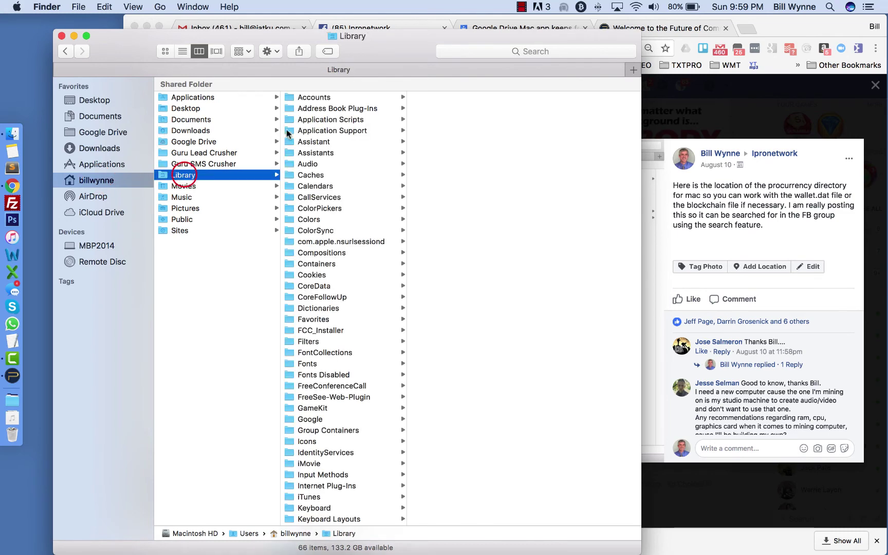
pyautogui.click(332, 132)
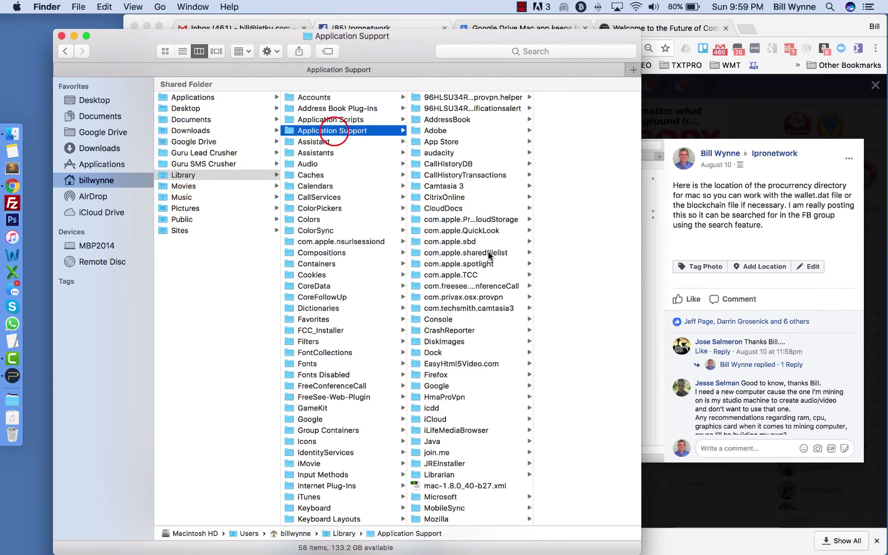
pyautogui.scroll(-5, 489, 255)
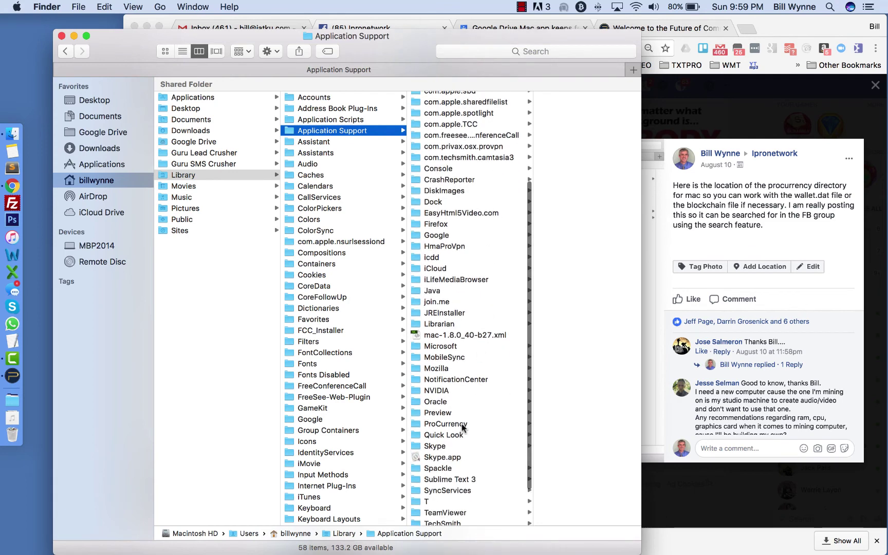
pyautogui.click(457, 424)
pyautogui.click(548, 185)
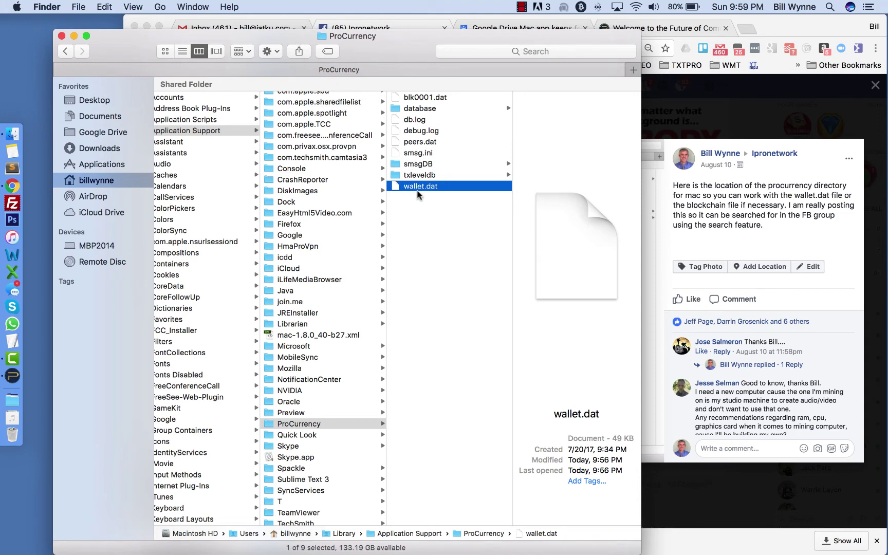
# Step: Try to move the desktop backup of wallet.dat into the ProCurrency folder, and clear the file selection
pyautogui.moveTo(1, 10)
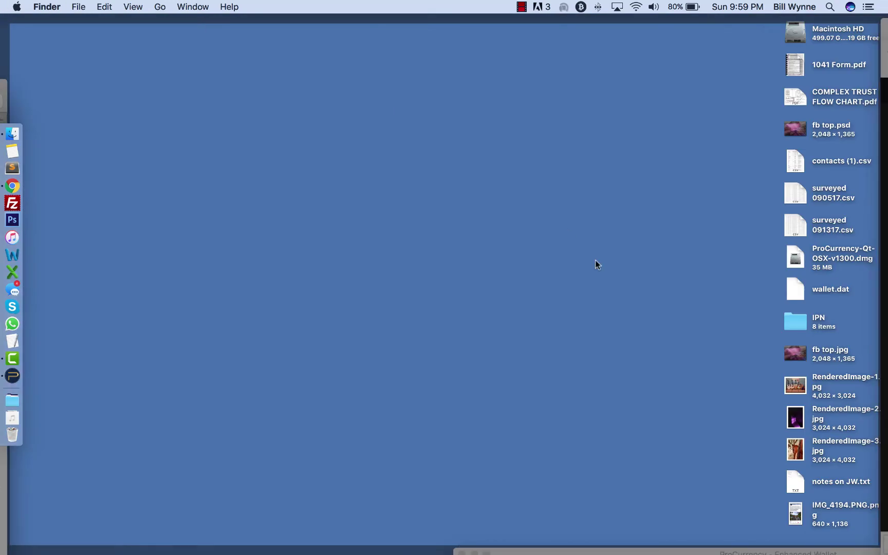
pyautogui.moveTo(791, 288); pyautogui.dragTo(426, 275)
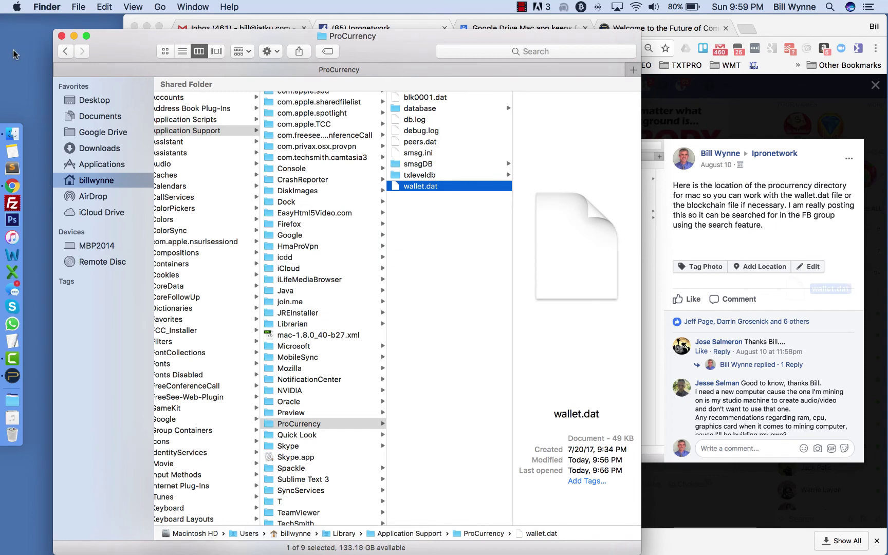
pyautogui.click(441, 230)
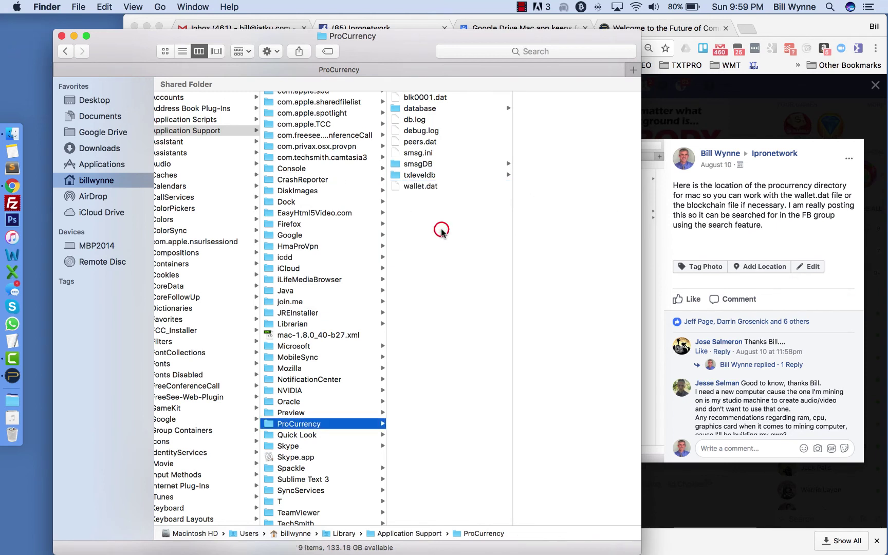
# Step: Examine wallet.dat against the other ProCurrency items by selecting blk0001.dat through txleveldb and reselecting wallet.dat
pyautogui.click(423, 186)
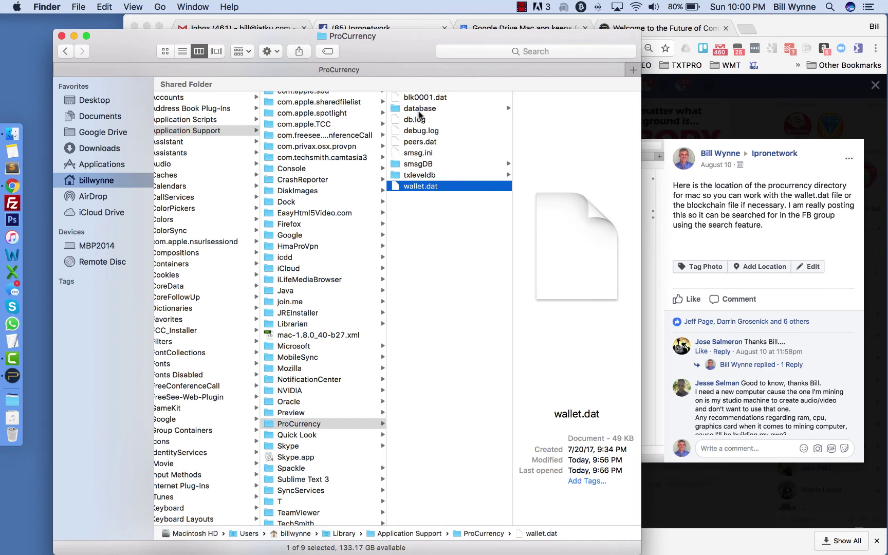
pyautogui.click(422, 98)
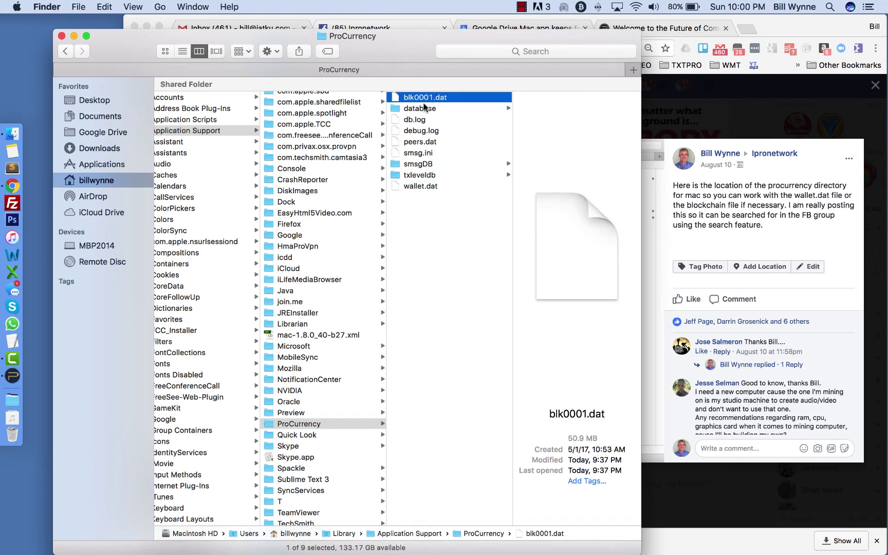
pyautogui.keyDown('shift'); pyautogui.click(421, 175); pyautogui.keyUp('shift')
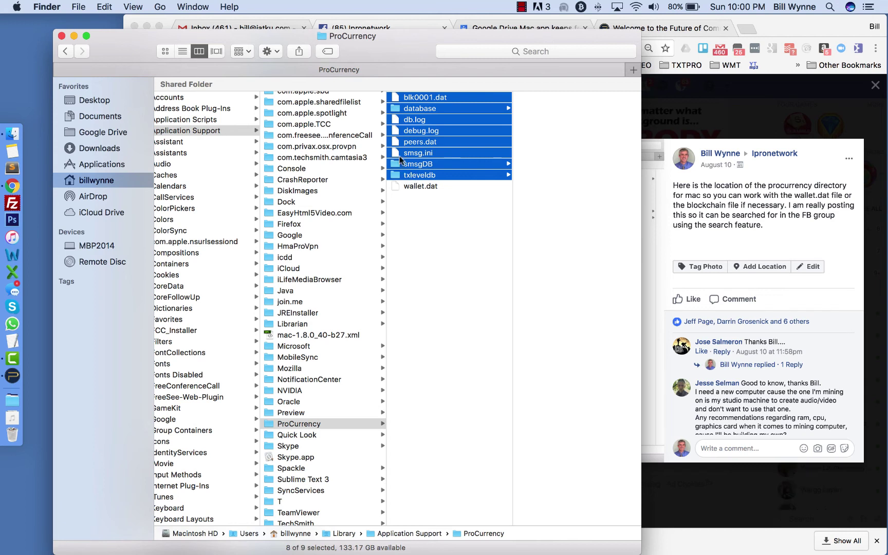
pyautogui.click(422, 187)
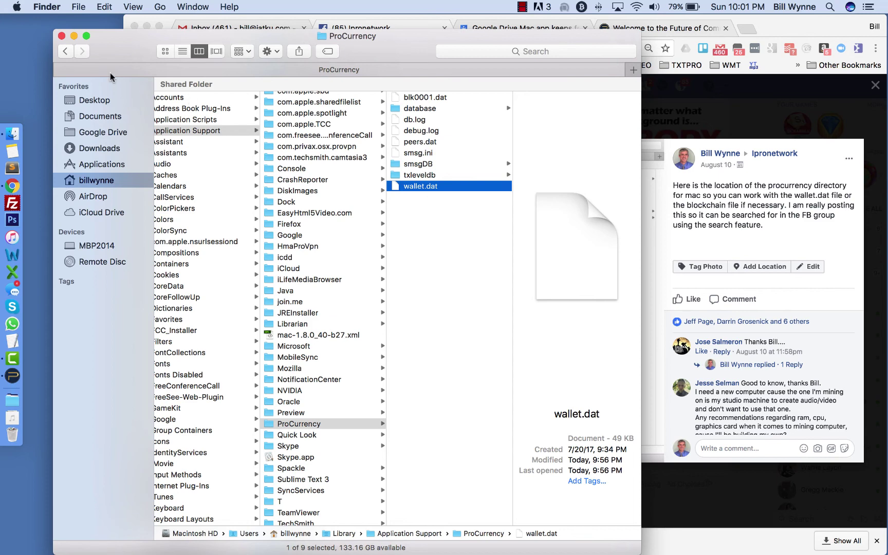
# Step: Close the Finder window and minimize the Chrome window behind it
pyautogui.click(94, 100)
pyautogui.click(61, 36)
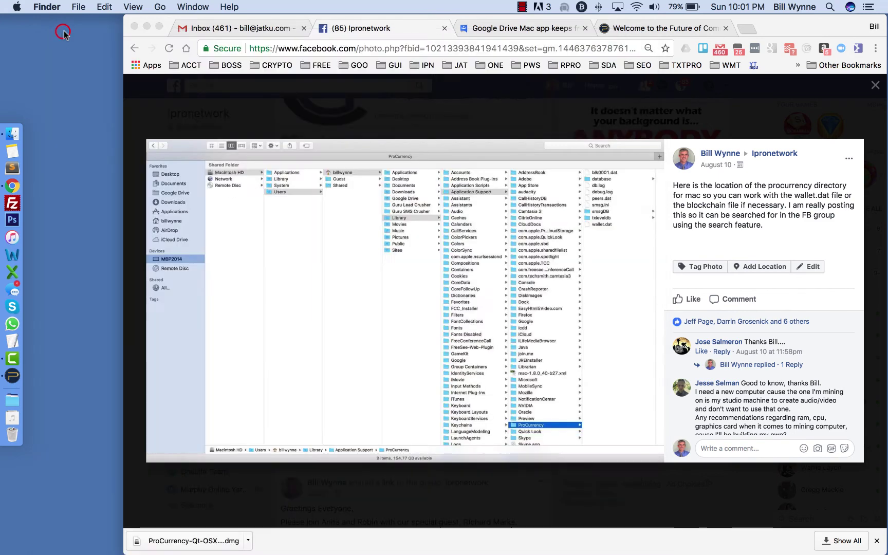
pyautogui.click(147, 26)
# Step: Reposition the ProCurrency wallet window to uncover the desktop icons and quit the wallet
pyautogui.moveTo(378, 142); pyautogui.dragTo(428, 41)
pyautogui.moveTo(277, 495)
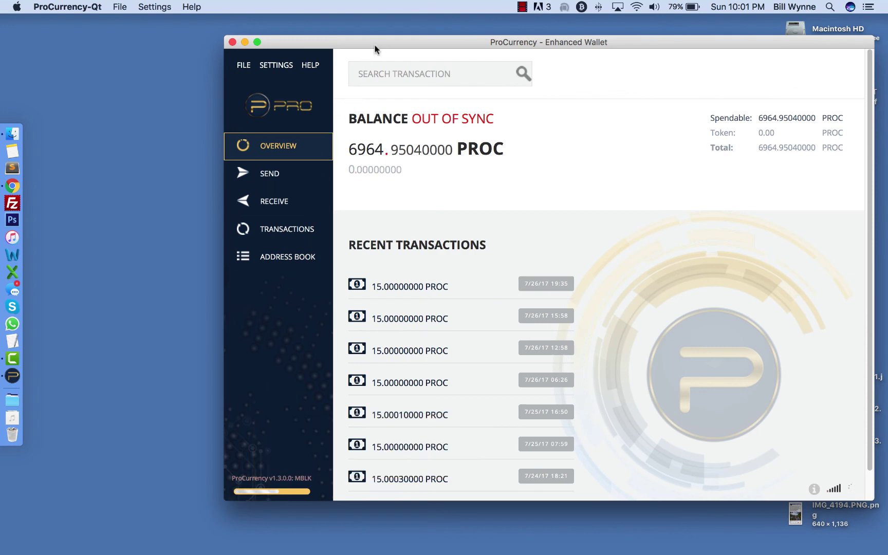
pyautogui.moveTo(378, 43); pyautogui.dragTo(317, 45)
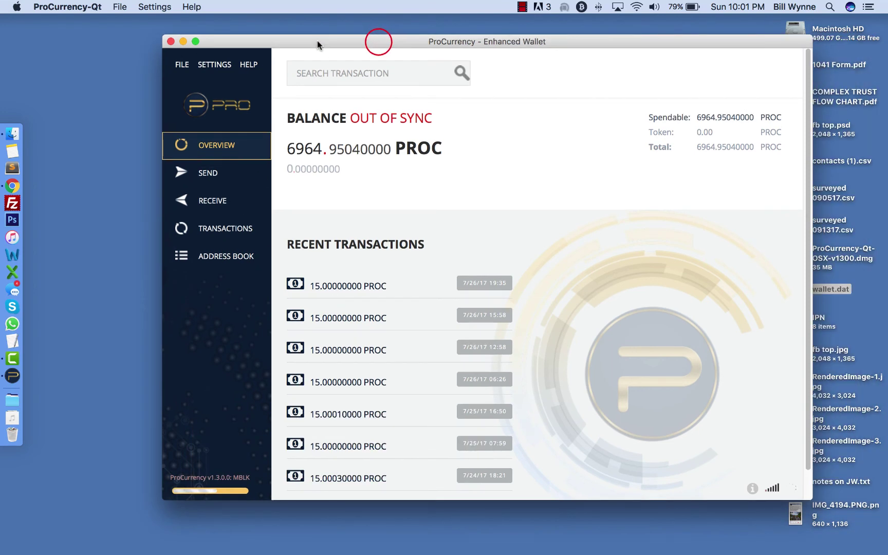
pyautogui.press('super+q')
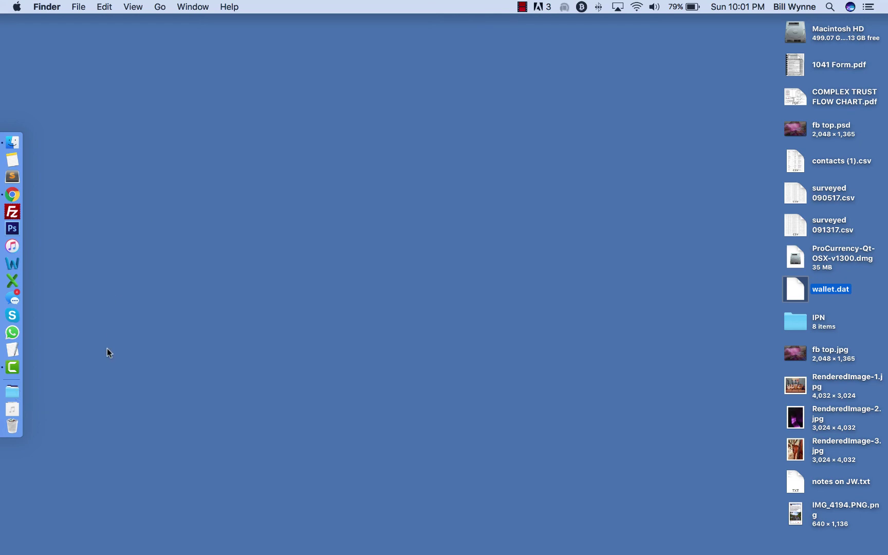
# Step: Open a new Finder window, go to Library > Application Support > ProCurrency in the home folder, and select the txleveldb folder
pyautogui.click(13, 393)
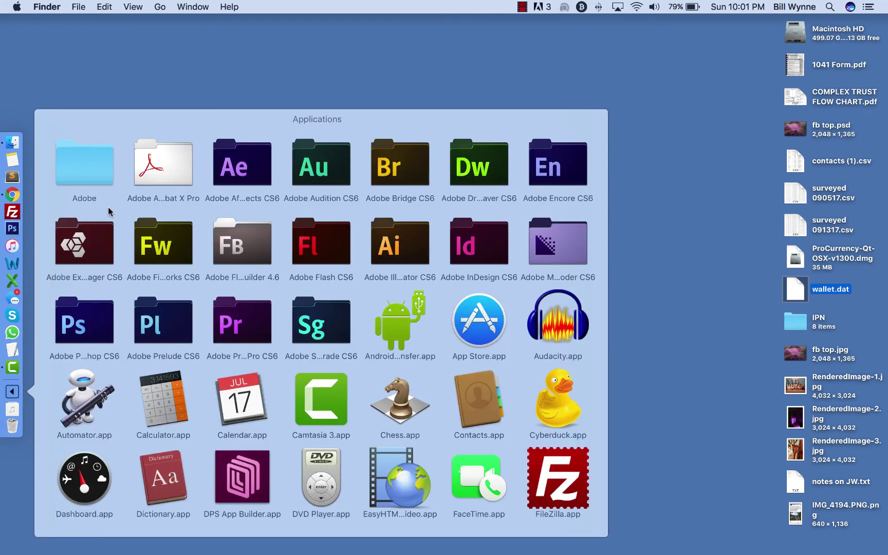
pyautogui.click(85, 51)
pyautogui.click(12, 143)
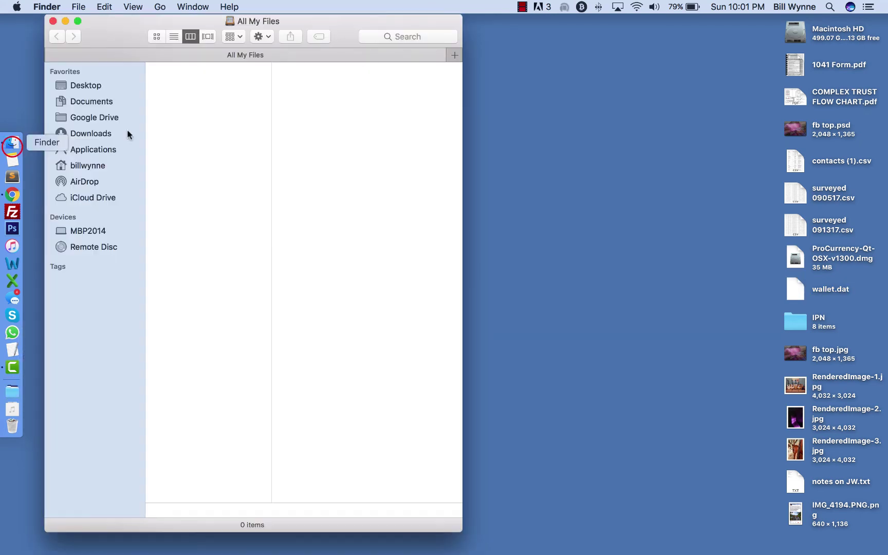
pyautogui.click(98, 166)
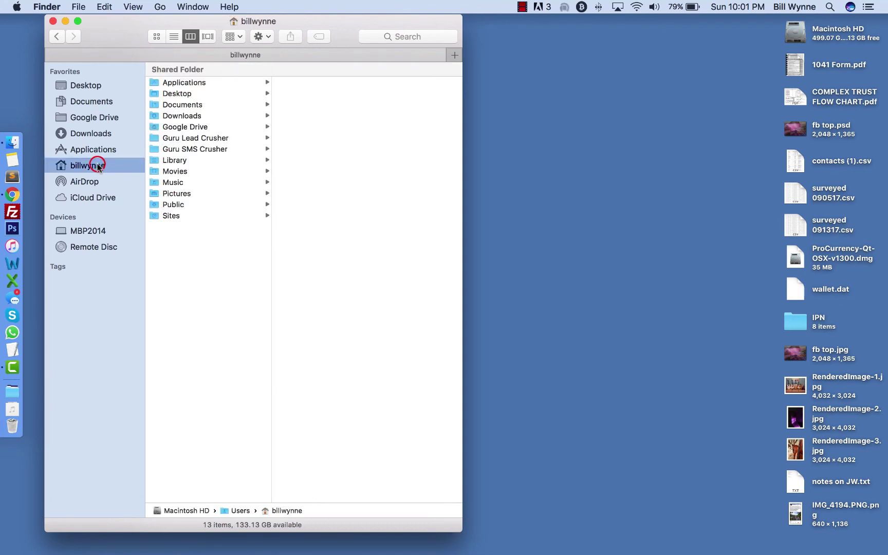
pyautogui.click(184, 161)
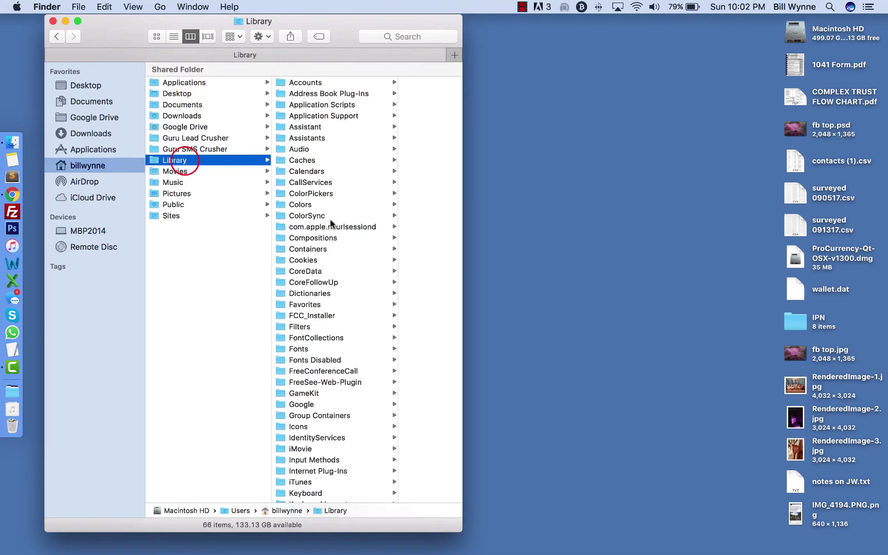
pyautogui.click(324, 117)
pyautogui.scroll(-10, 396, 248)
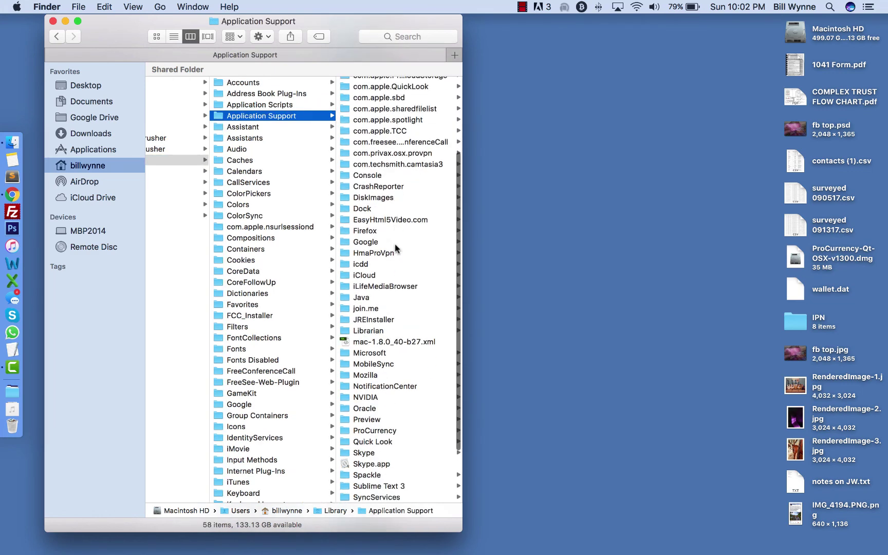
pyautogui.click(389, 342)
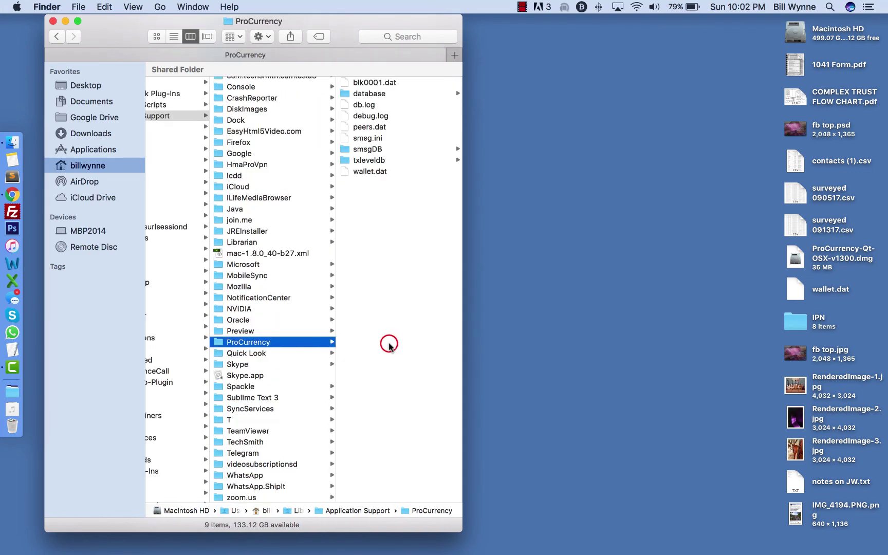
pyautogui.click(376, 161)
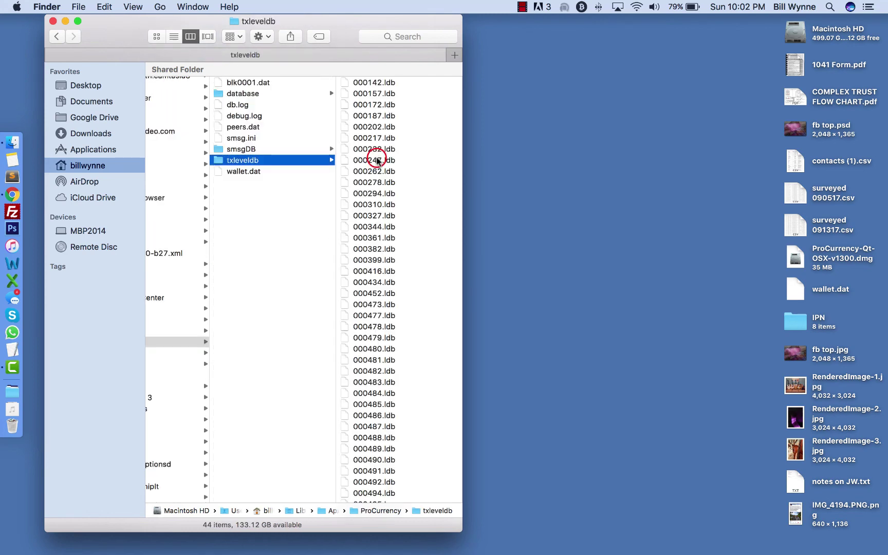
# Step: Select everything in the ProCurrency data folder from blk0001.dat to txleveldb, leaving out wallet.dat, and move it to the Trash
pyautogui.keyDown('shift'); pyautogui.click(265, 82); pyautogui.keyUp('shift')
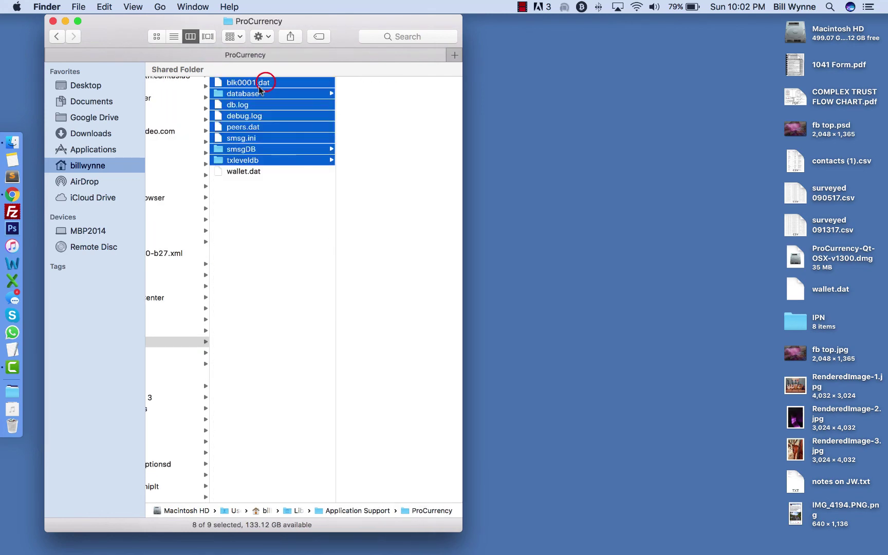
pyautogui.rightClick(244, 101)
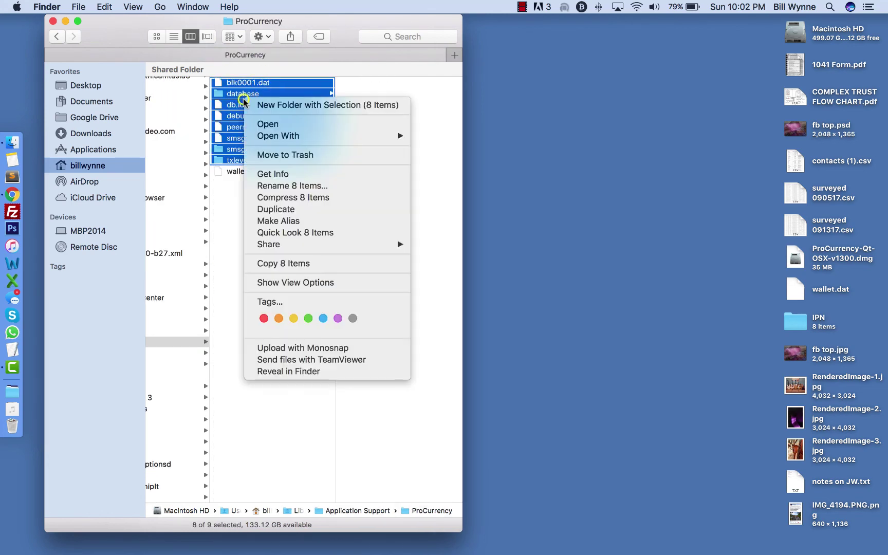
pyautogui.click(277, 154)
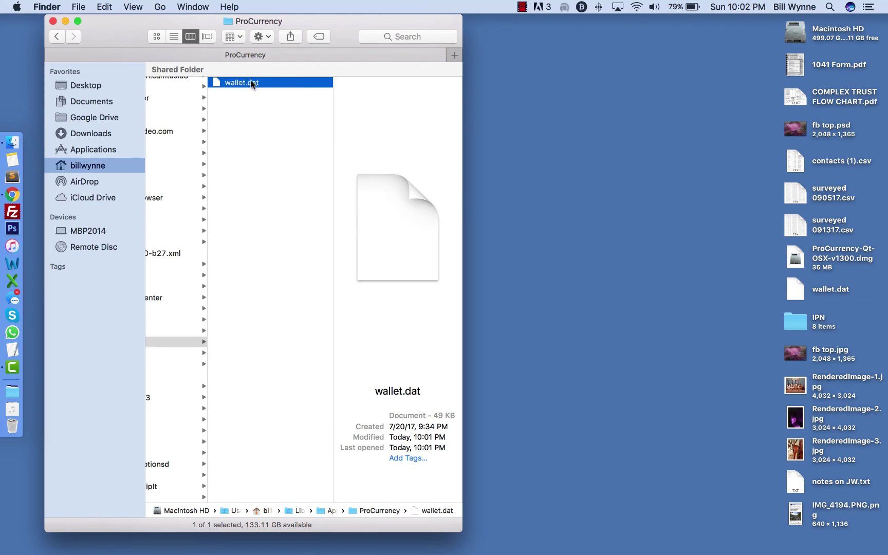
# Step: Launch ProCurrency-Qt from the Applications folder and allow it to accept incoming network connections
pyautogui.click(19, 389)
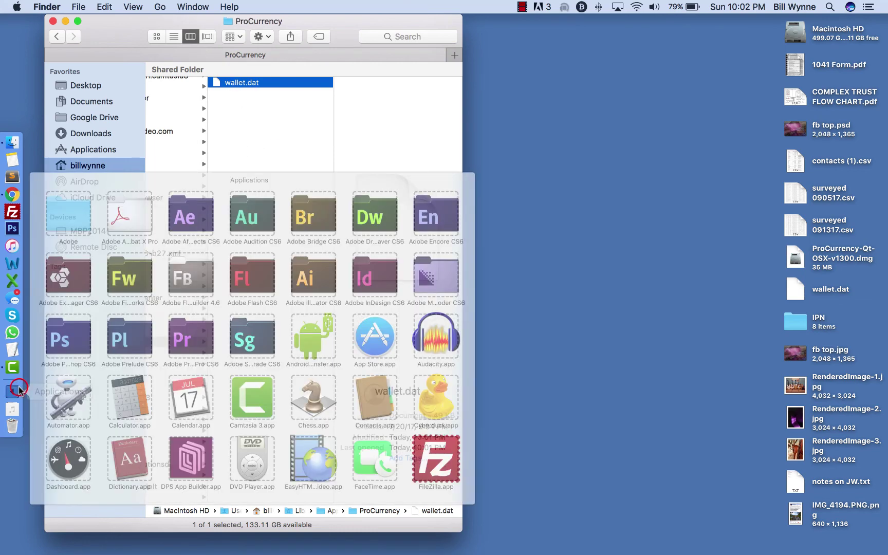
pyautogui.scroll(-10, 254, 325)
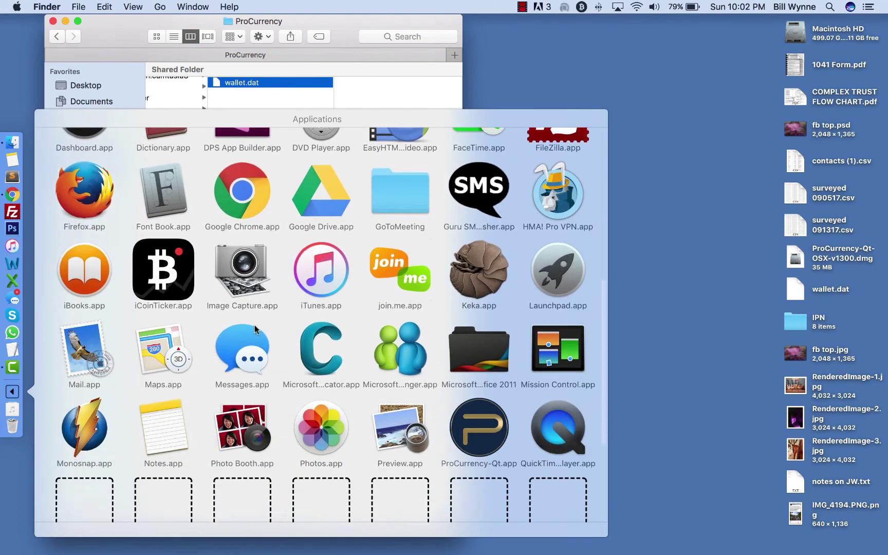
pyautogui.click(479, 420)
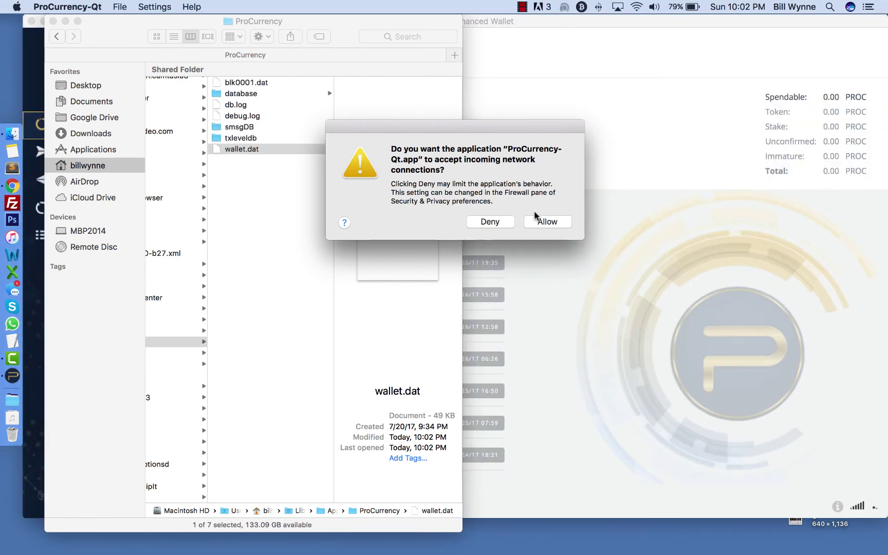
pyautogui.click(545, 222)
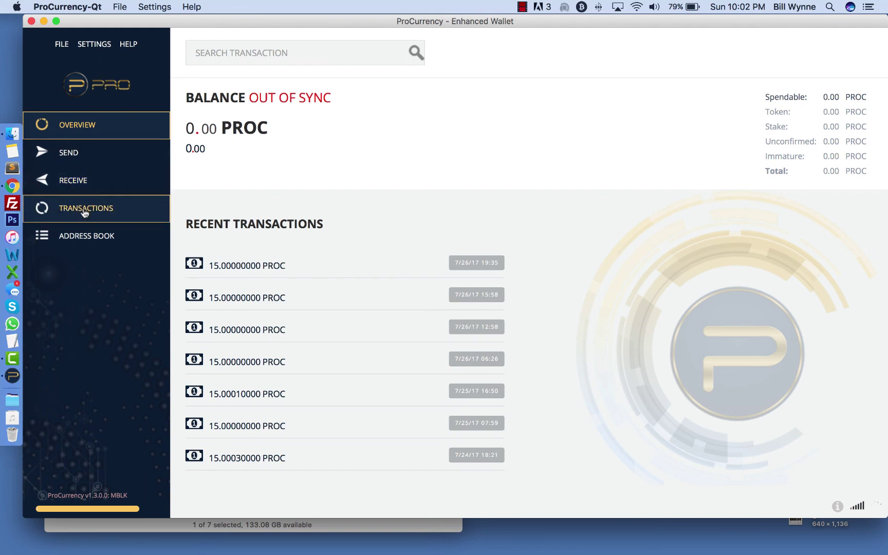
# Step: Check the wallet's receiving addresses, then return to the overview to examine the balance and sync progress
pyautogui.click(84, 182)
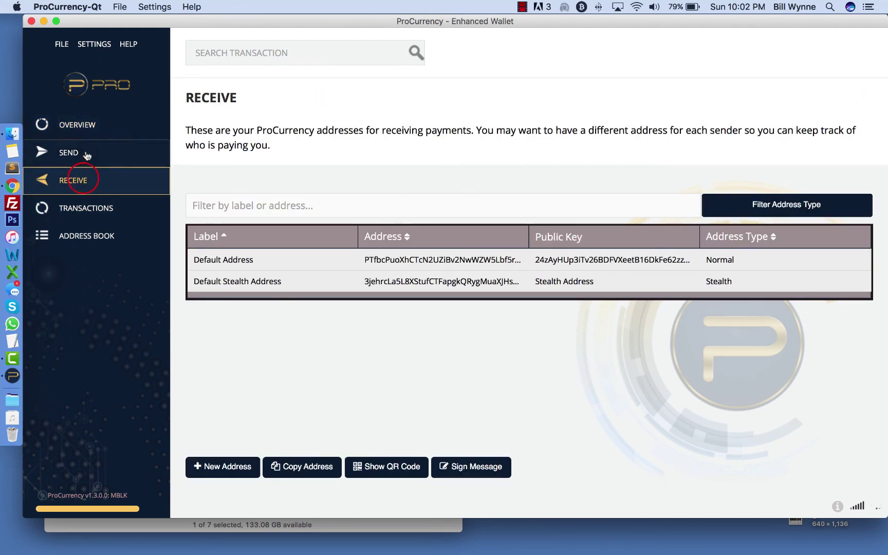
pyautogui.click(85, 125)
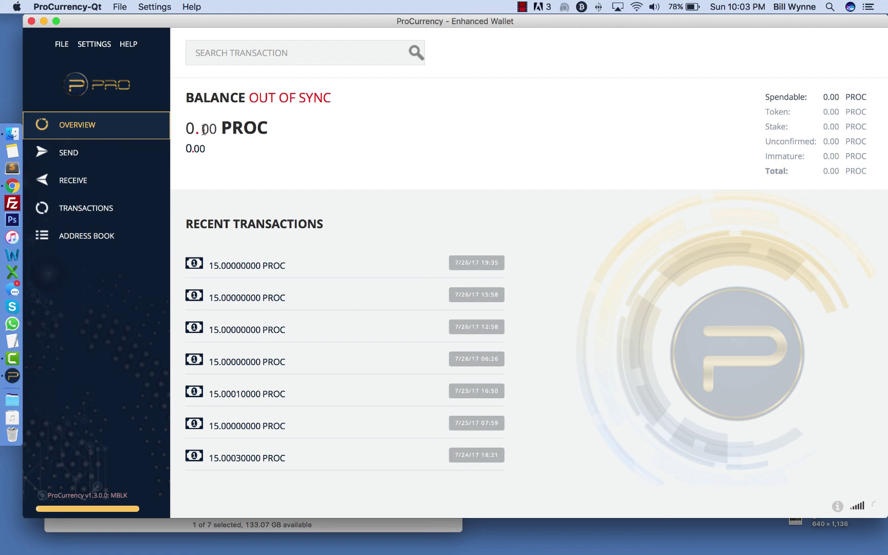
pyautogui.moveTo(39, 509)
# Step: Shift the wallet window aside and quit ProCurrency-Qt to get back to the data folder
pyautogui.moveTo(353, 22); pyautogui.dragTo(438, 72)
pyautogui.press('super+q')
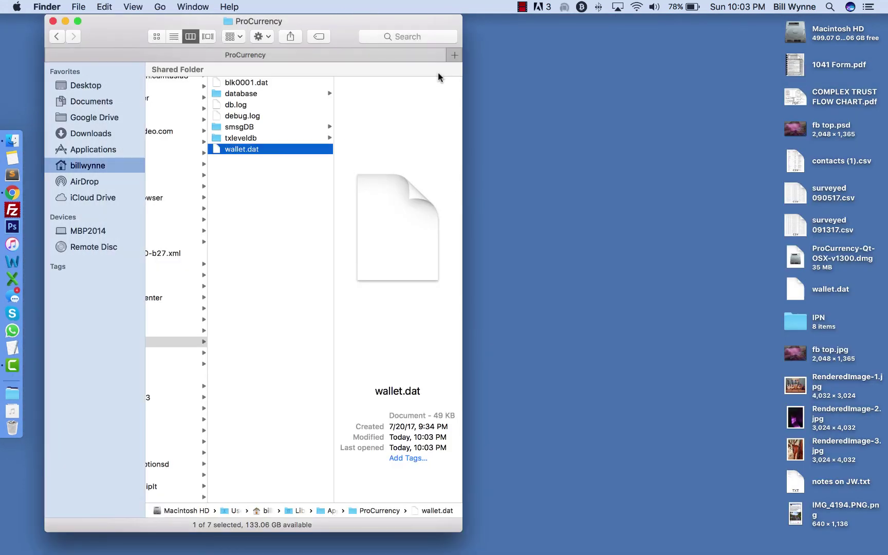